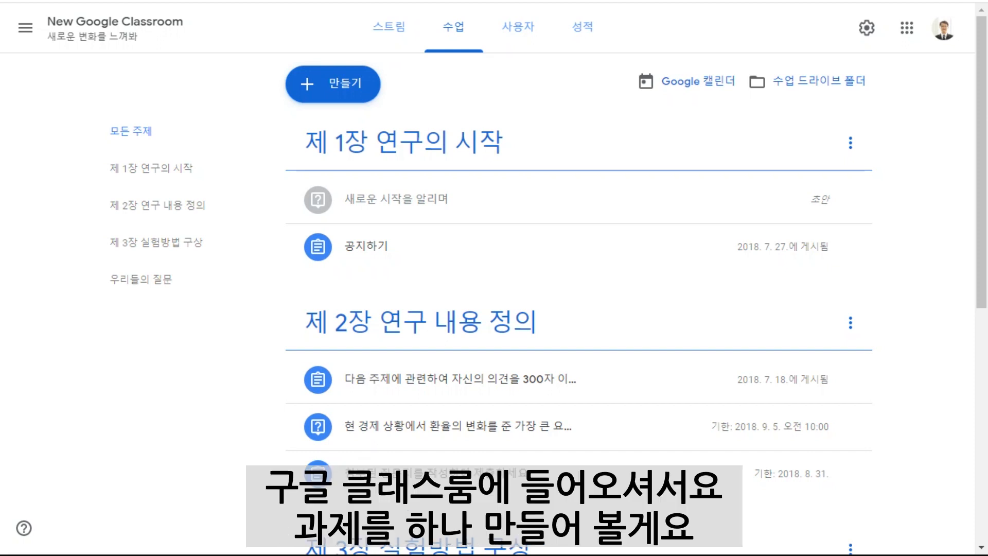
# Create a new assignment titled "과정평가" with the instructions "잘 써봅시다".
pyautogui.click(333, 86)
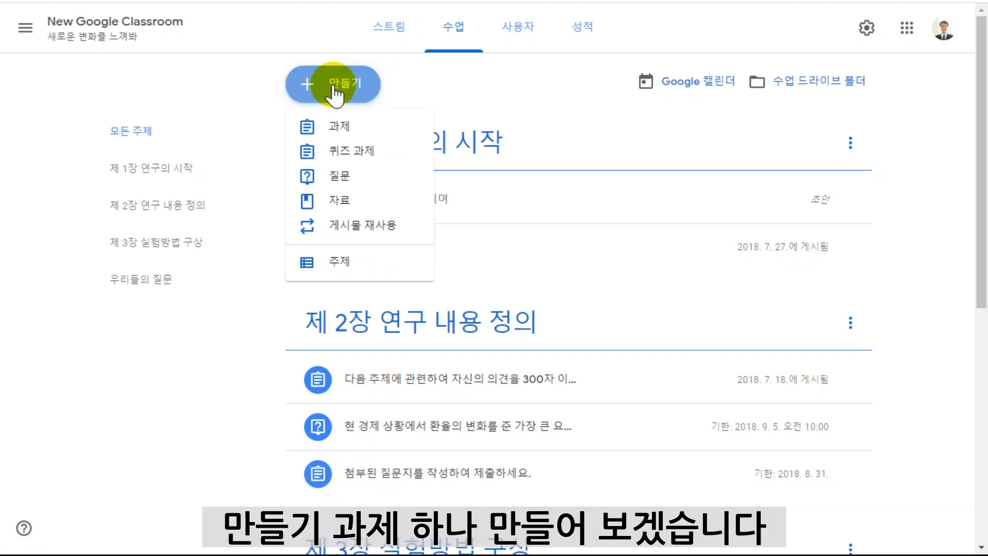
pyautogui.click(337, 128)
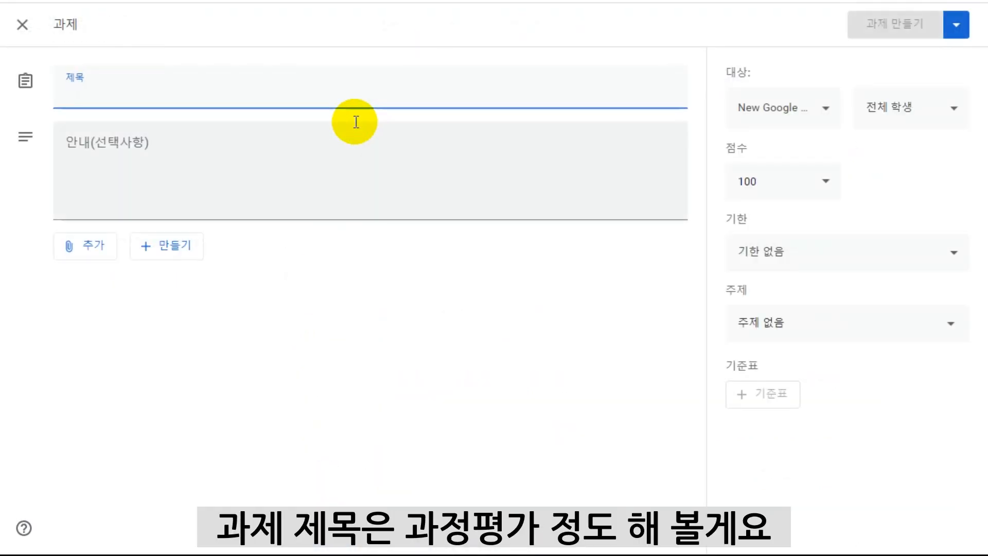
pyautogui.click(110, 96)
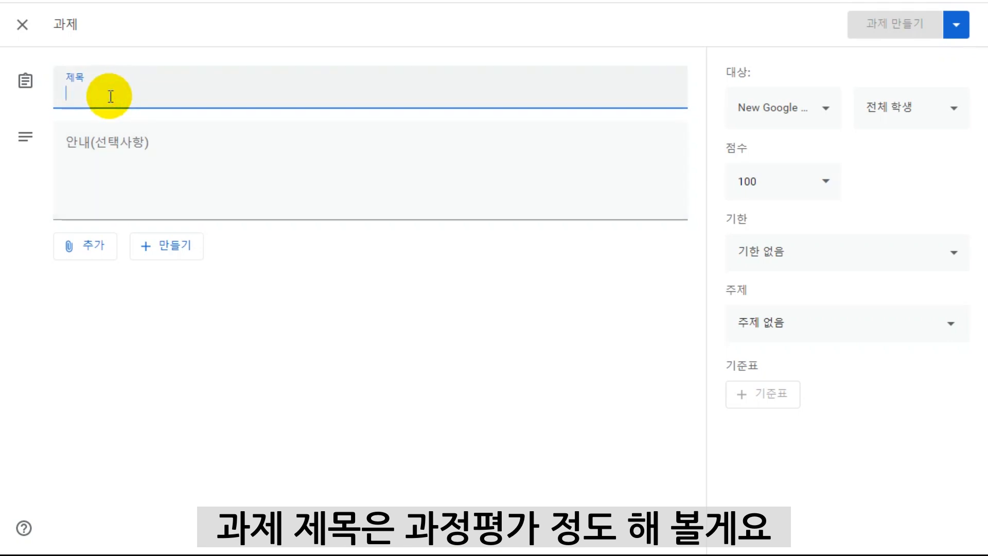
pyautogui.write('과정평가')
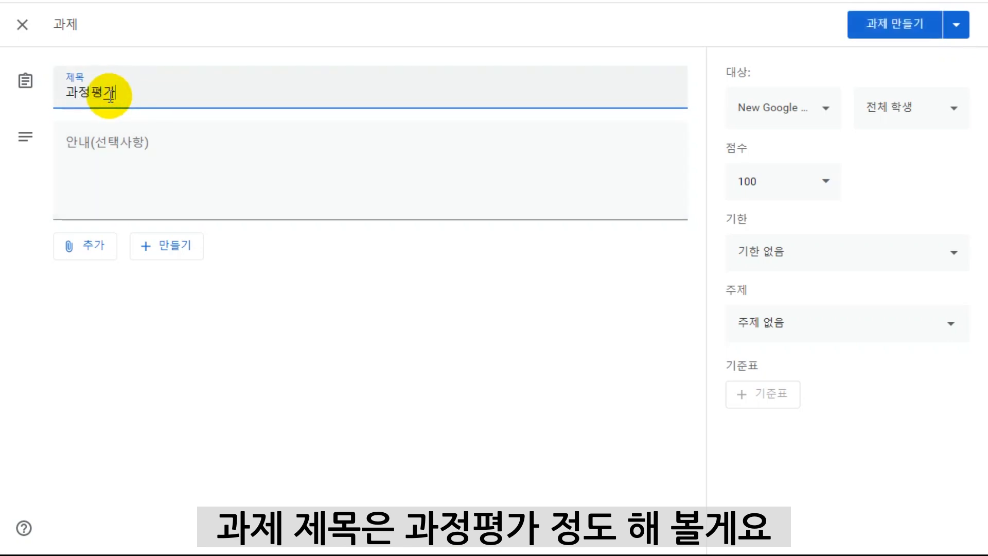
pyautogui.click(64, 170)
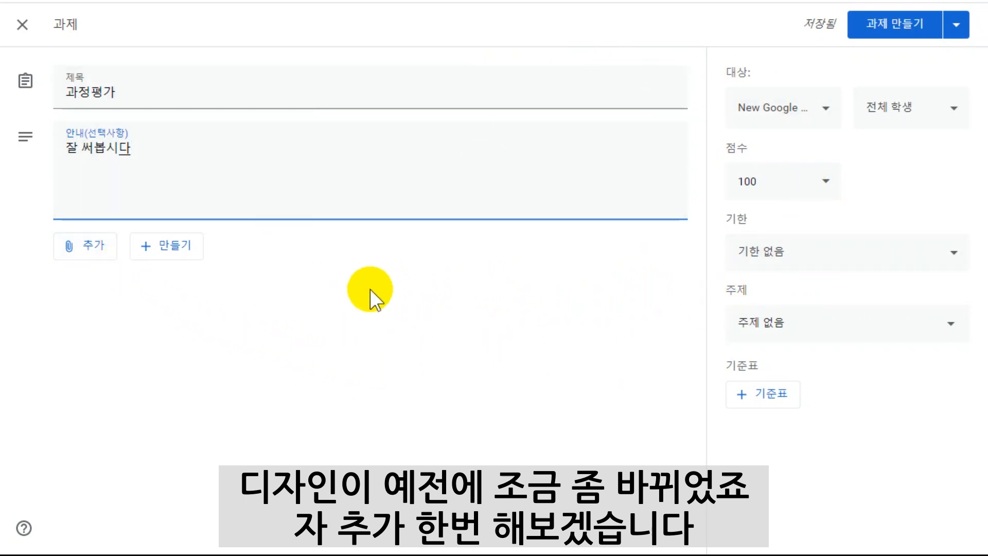
# Attach the Google Docs file "수행 평가 과제 만들기" from Google Drive to the assignment.
pyautogui.click(89, 248)
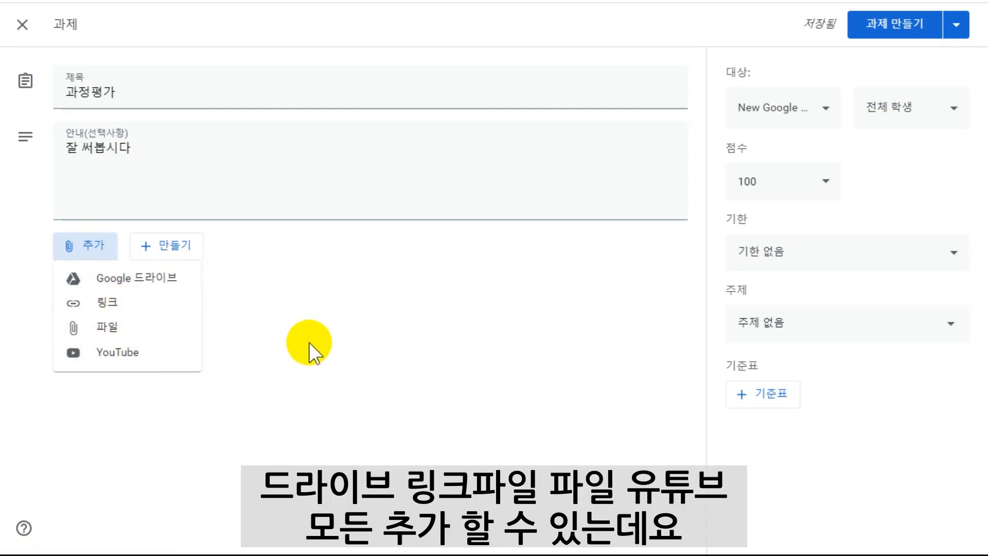
pyautogui.click(151, 287)
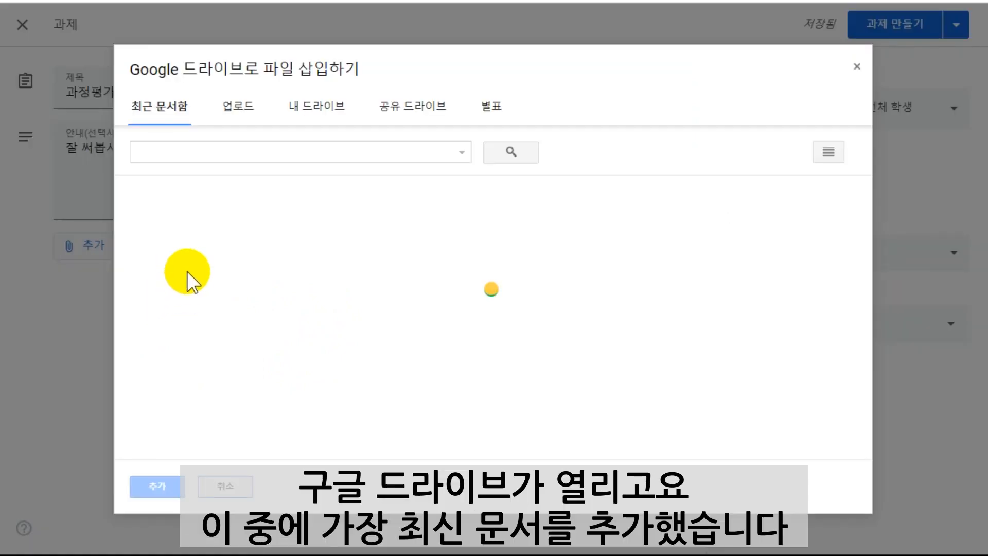
pyautogui.click(190, 427)
pyautogui.click(157, 486)
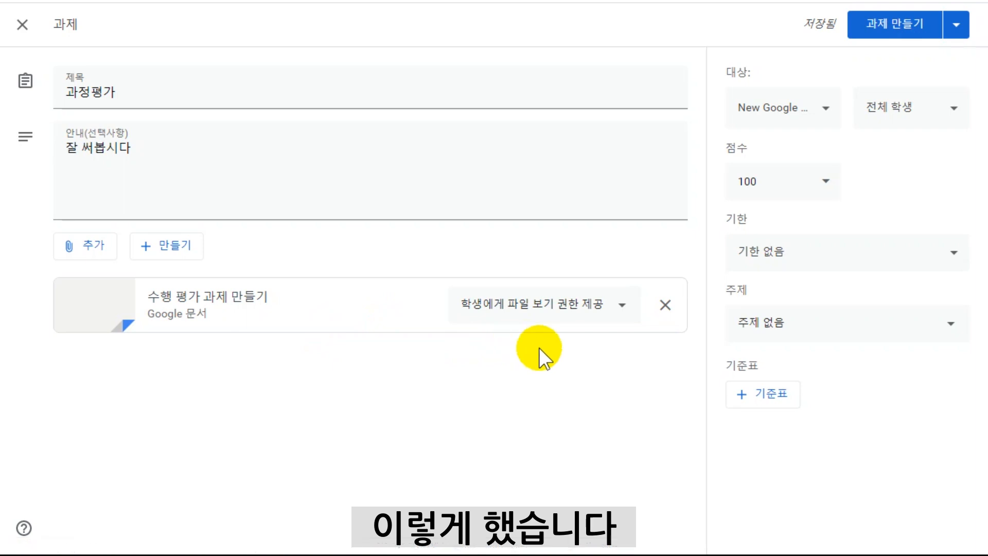
# Set the attached document's sharing option to make a copy for each student (학생별로 사본 제공).
pyautogui.click(623, 307)
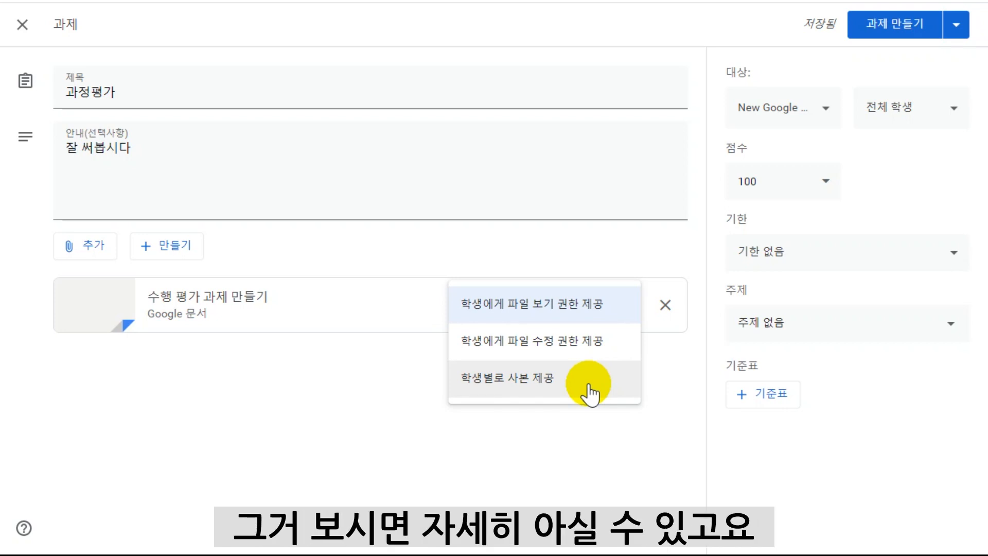
pyautogui.click(644, 417)
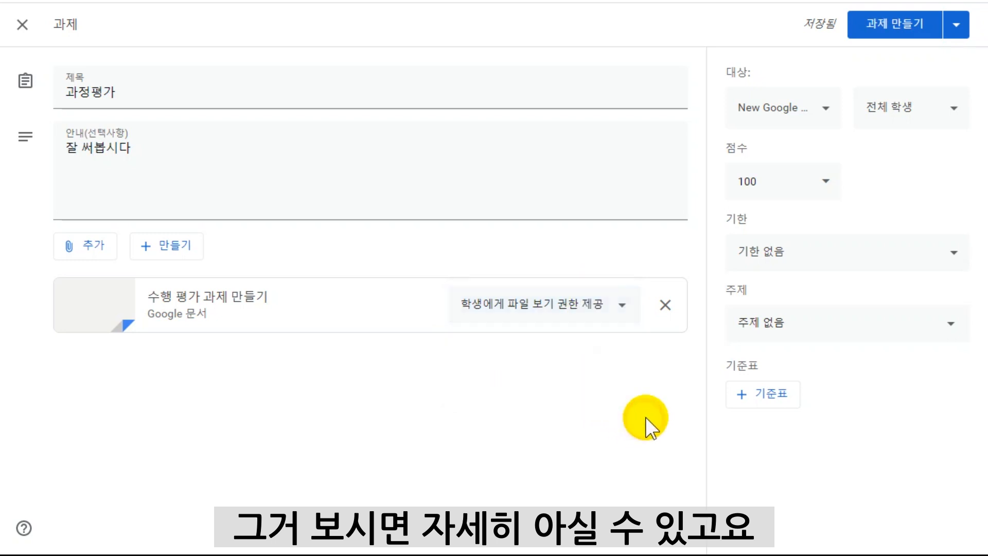
pyautogui.click(582, 314)
pyautogui.click(566, 391)
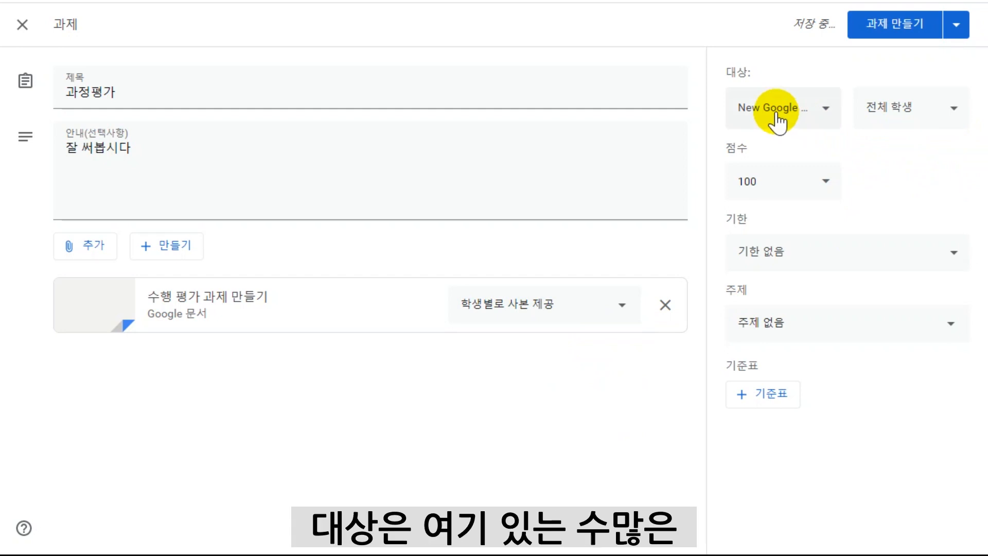
# Review the target classes, then deselect all students and select them again as recipients.
pyautogui.click(816, 110)
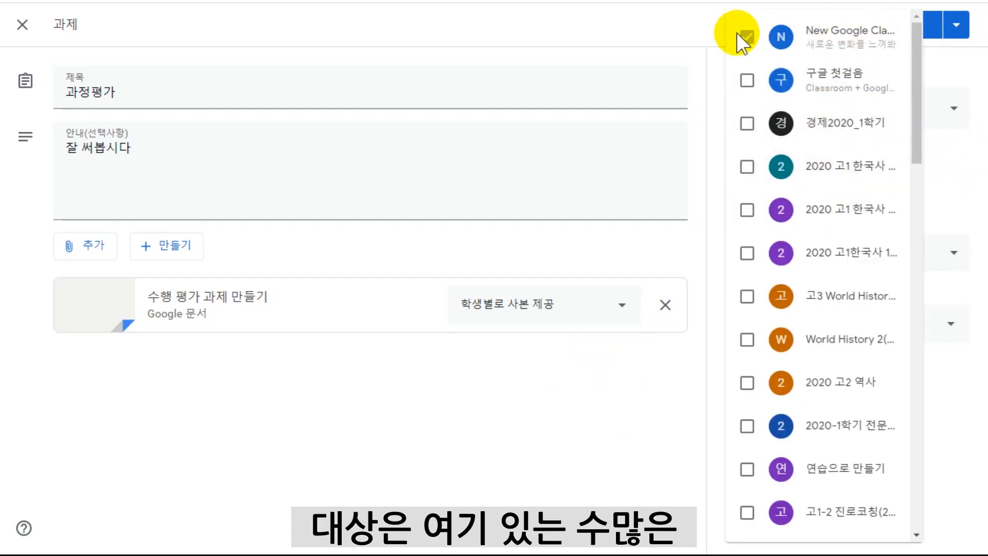
pyautogui.click(960, 78)
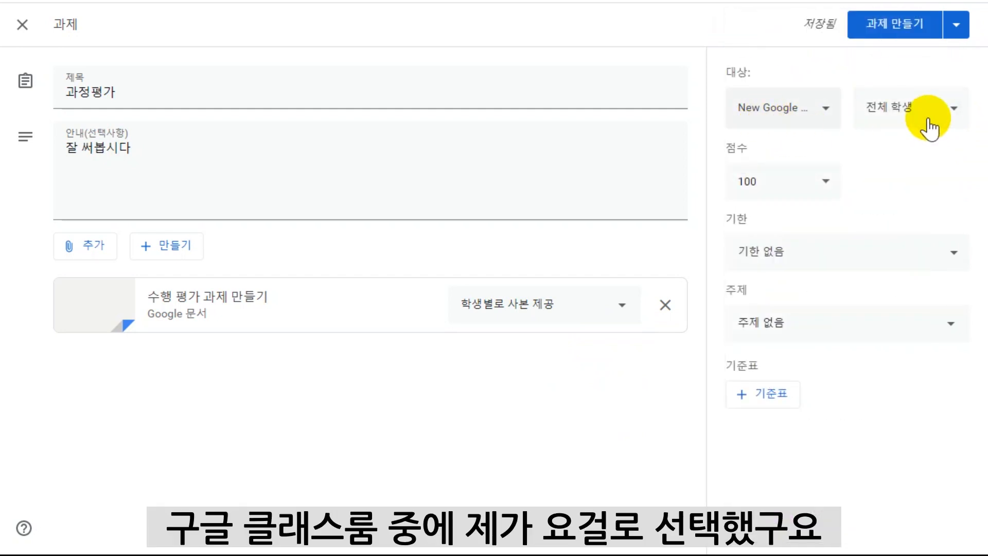
pyautogui.click(941, 108)
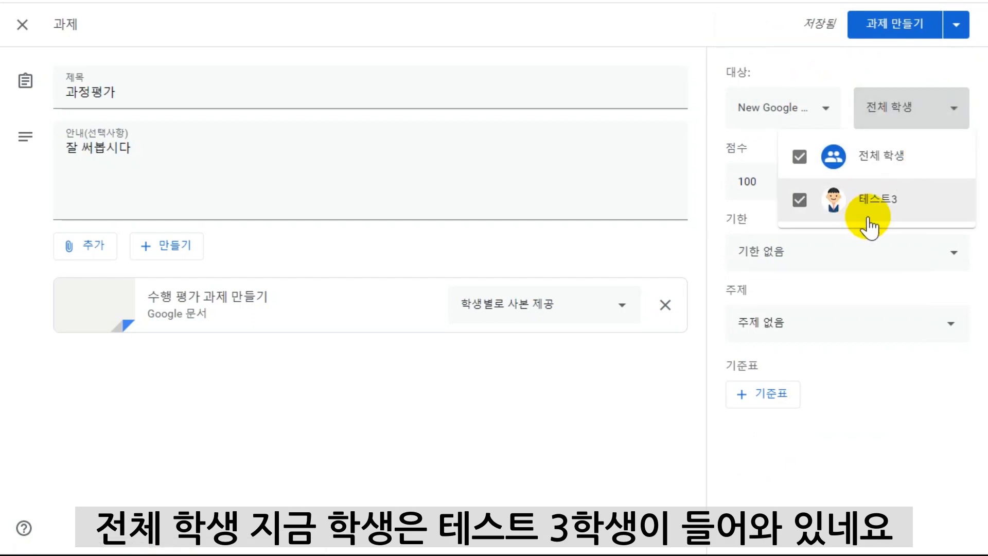
pyautogui.click(916, 160)
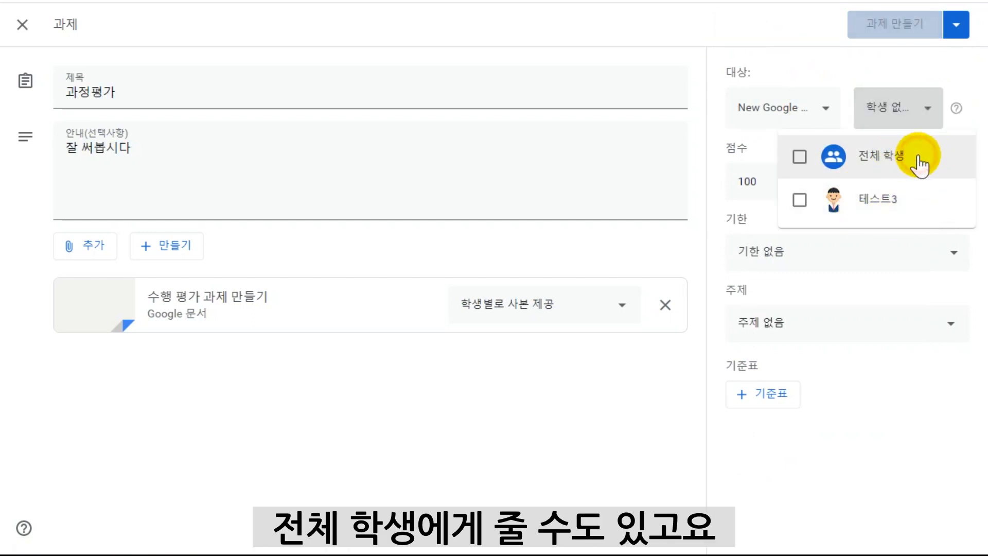
pyautogui.click(799, 202)
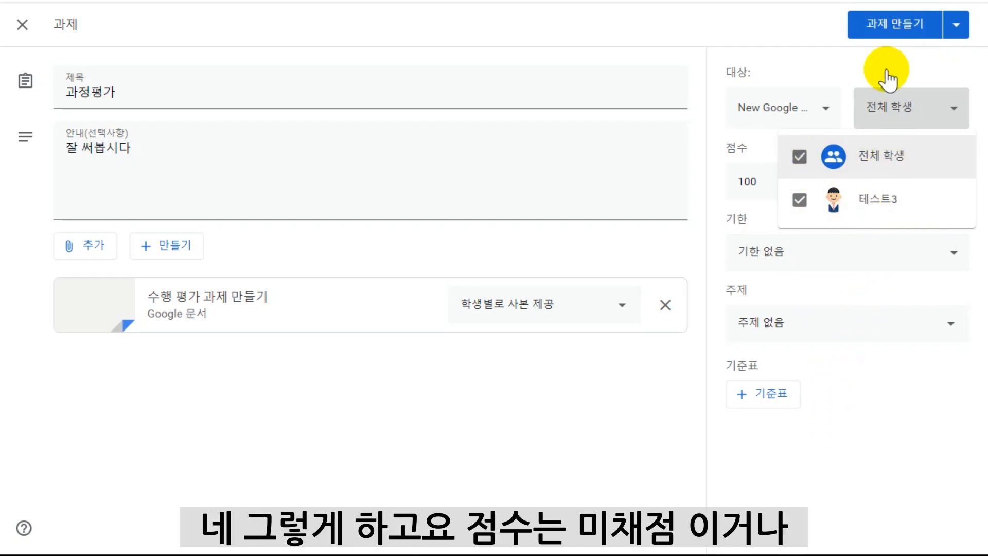
pyautogui.click(846, 80)
# Set the assignment's points to 10 and its topic to "제 1장 연구의 시작".
pyautogui.click(824, 185)
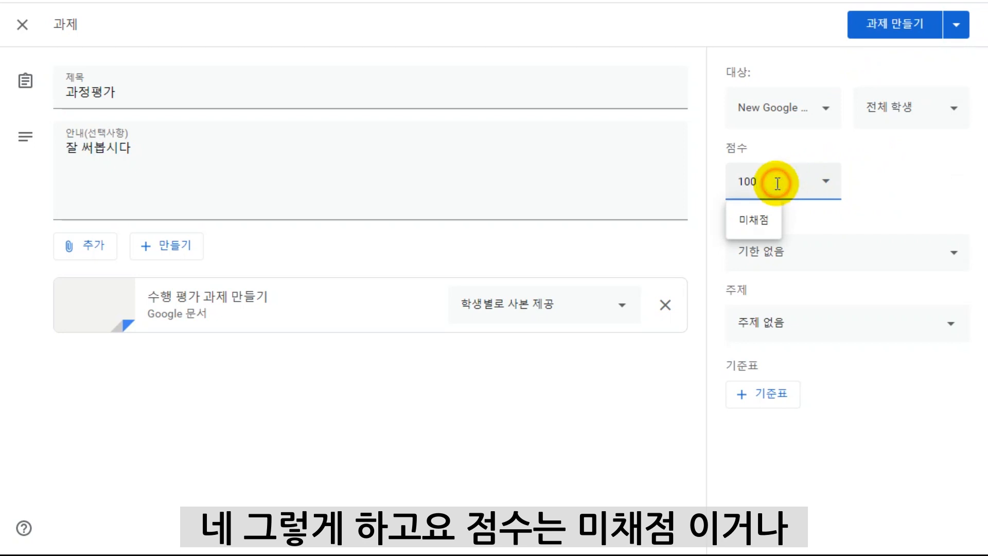
pyautogui.press('BackSpace')
pyautogui.click(908, 196)
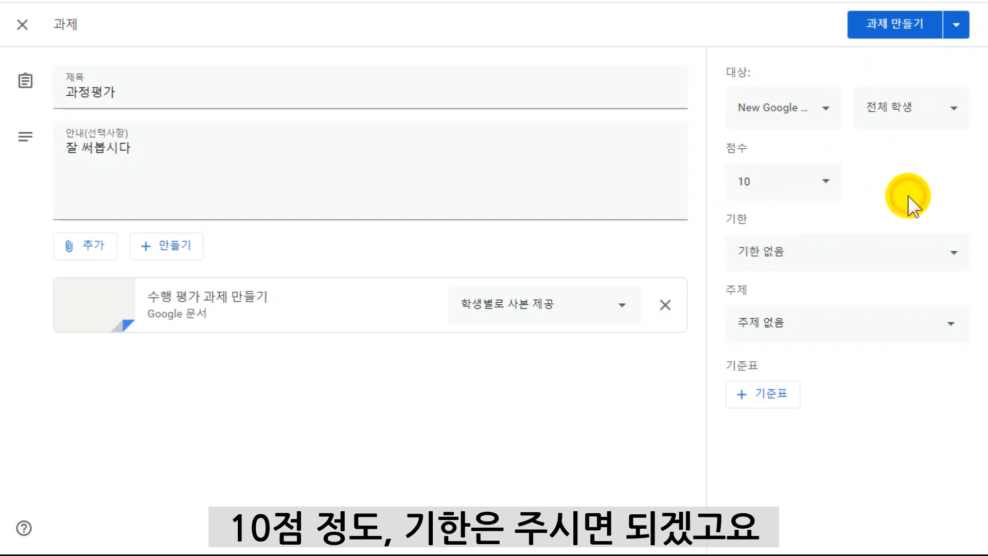
pyautogui.click(947, 253)
pyautogui.click(894, 328)
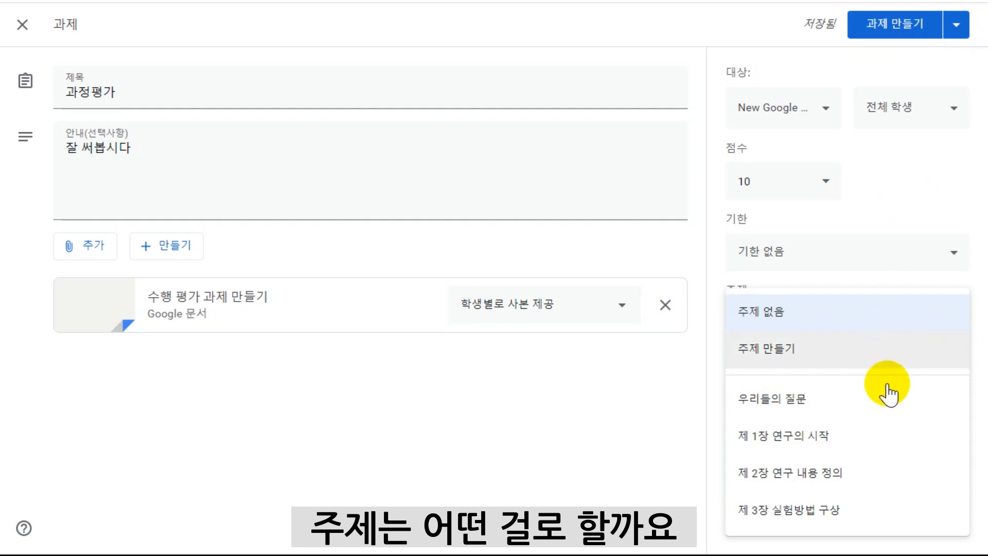
pyautogui.click(853, 447)
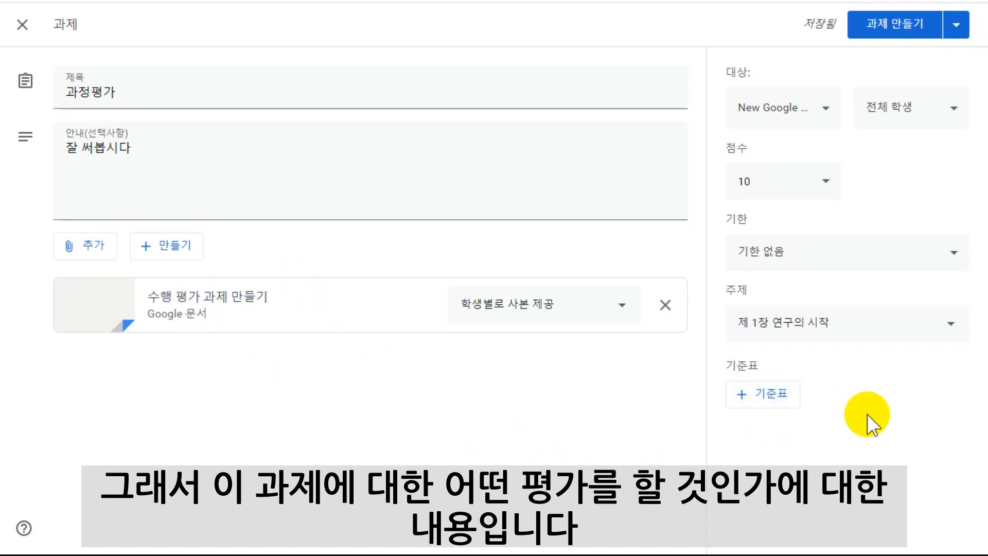
# Create a new rubric for the assignment with the criterion title "평가기준" and description "잘 써봐요".
pyautogui.click(749, 397)
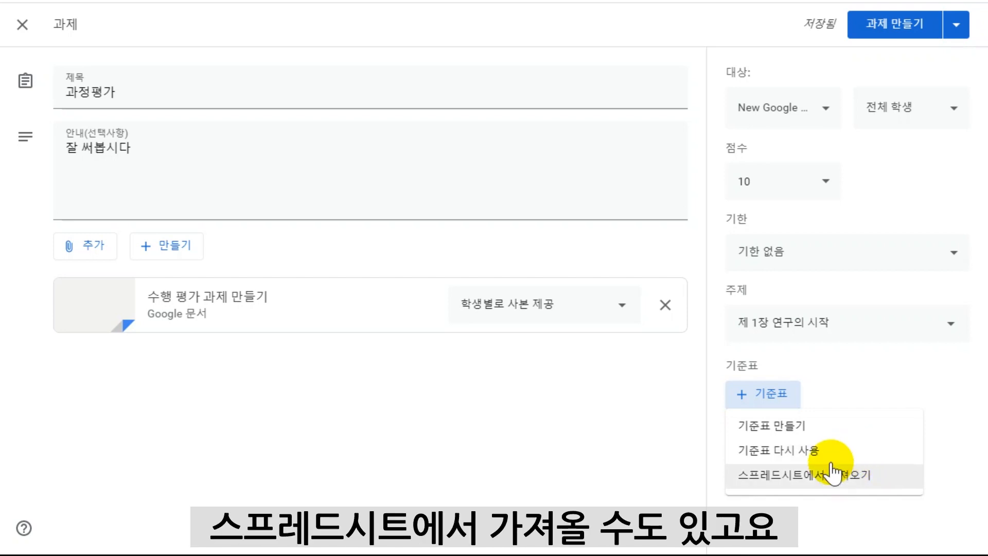
pyautogui.click(798, 430)
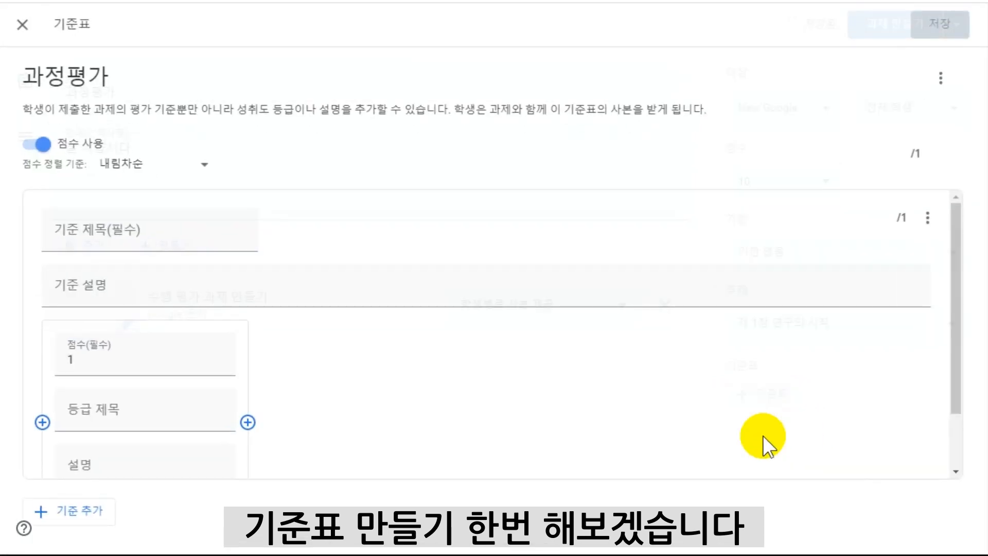
pyautogui.click(120, 240)
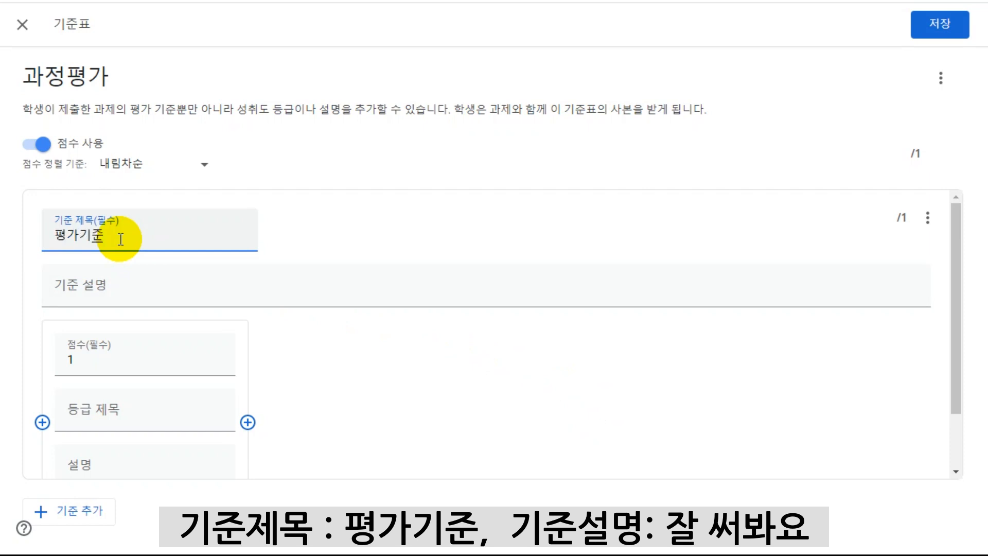
pyautogui.click(122, 289)
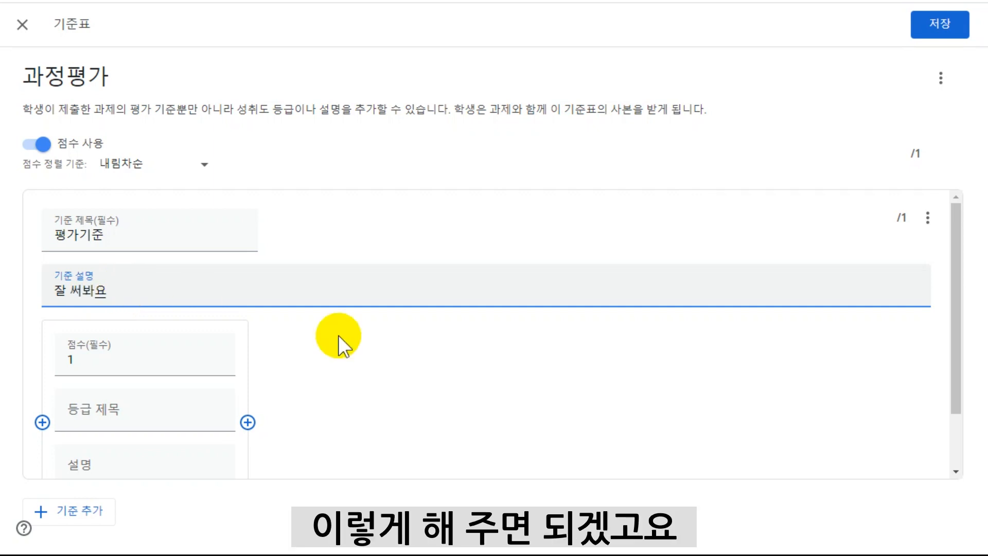
# Define the criterion's first level with 10 points, the title "A" and the description "내용이 충실하고 분량이 정확".
pyautogui.scroll(-2, 467, 378)
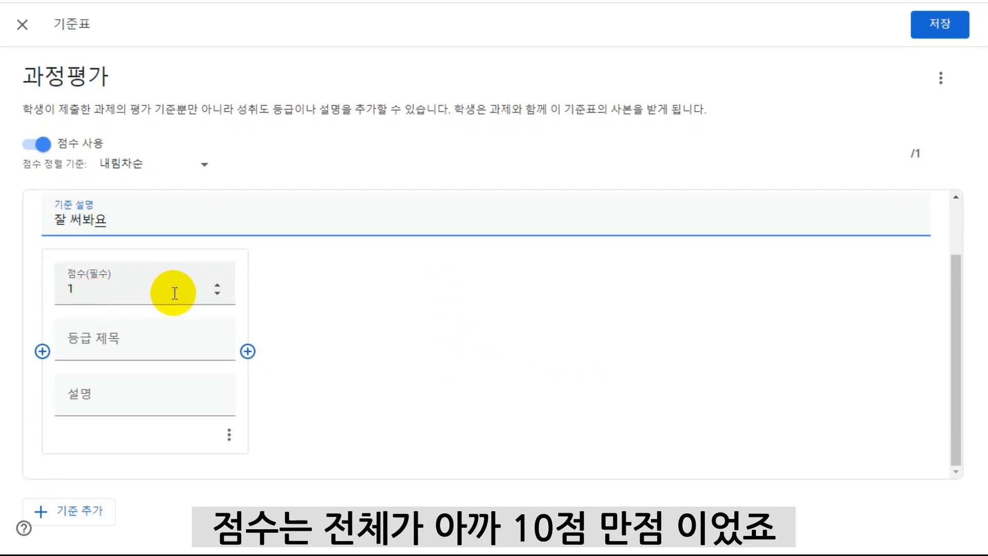
pyautogui.click(216, 285)
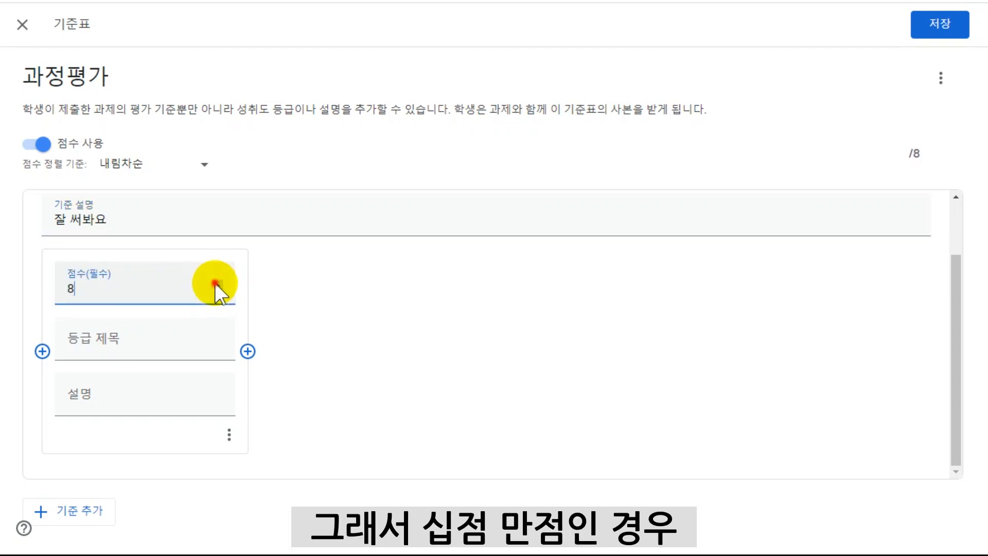
pyautogui.click(216, 284)
pyautogui.click(217, 293)
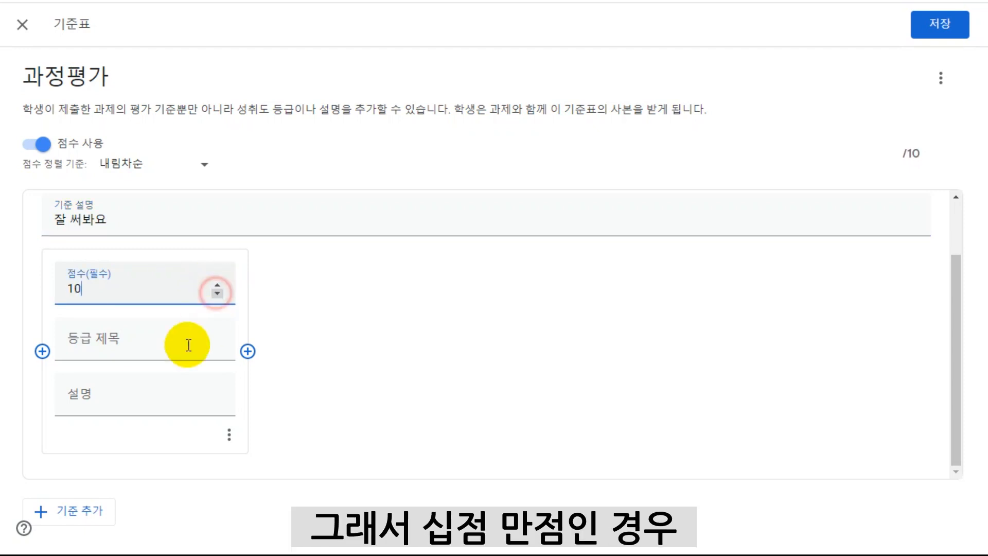
pyautogui.click(139, 353)
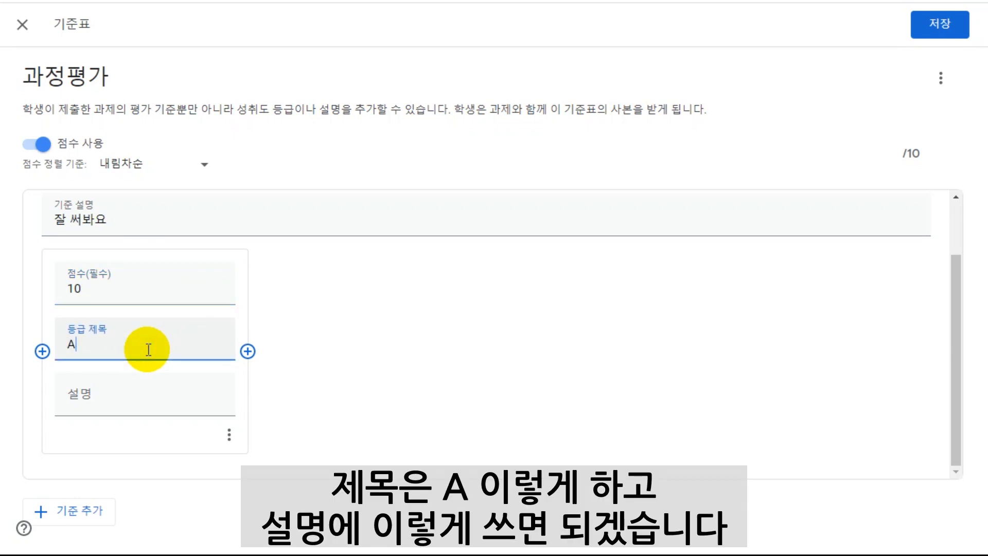
pyautogui.click(137, 397)
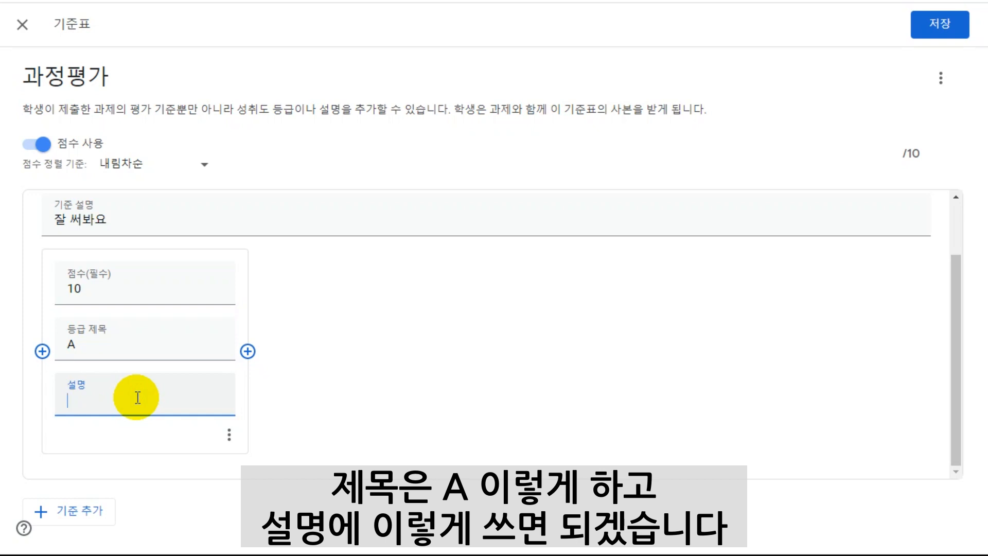
pyautogui.write('내용이 충실하고')
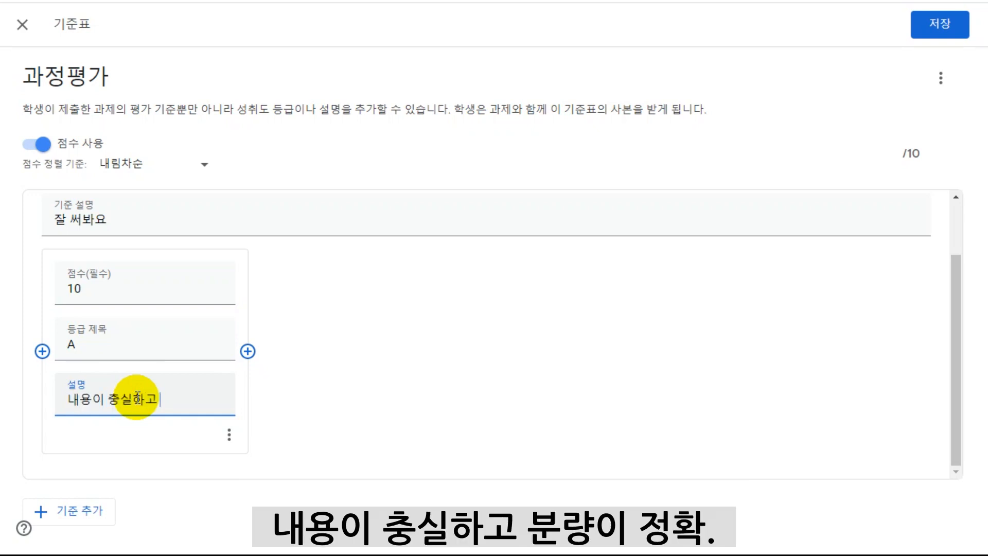
pyautogui.write(' 분량이 정확')
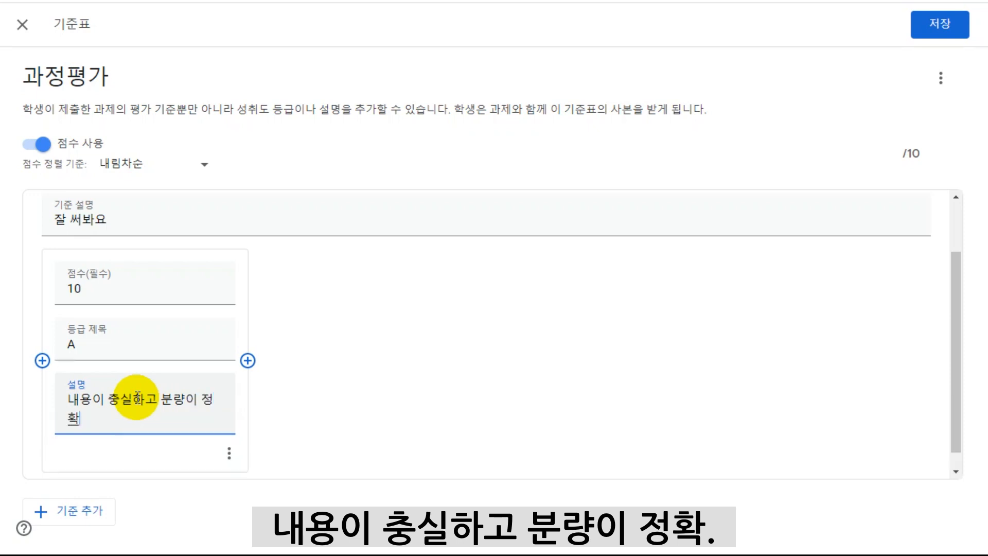
# Add a second level after level A in the criterion and set its score to 8.
pyautogui.click(247, 351)
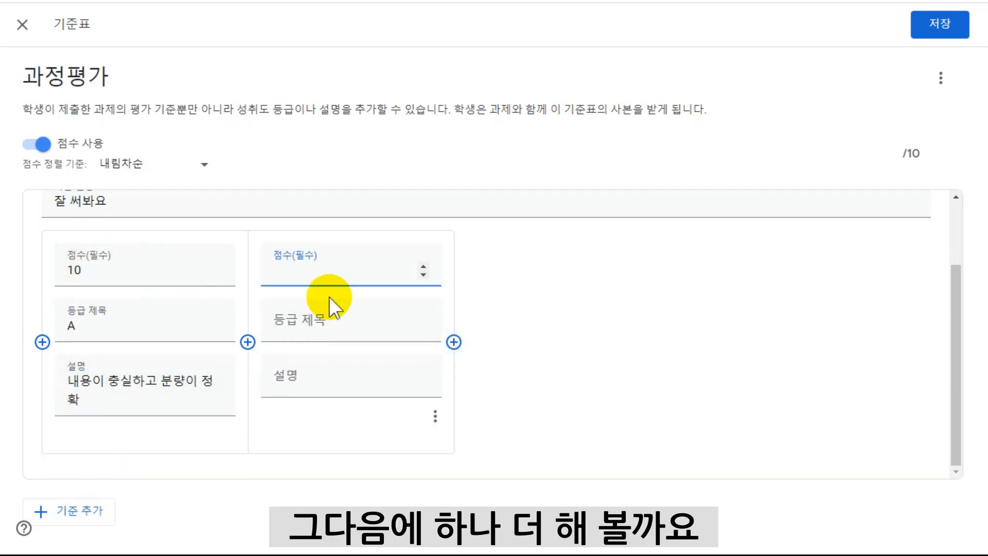
pyautogui.click(423, 274)
pyautogui.click(423, 276)
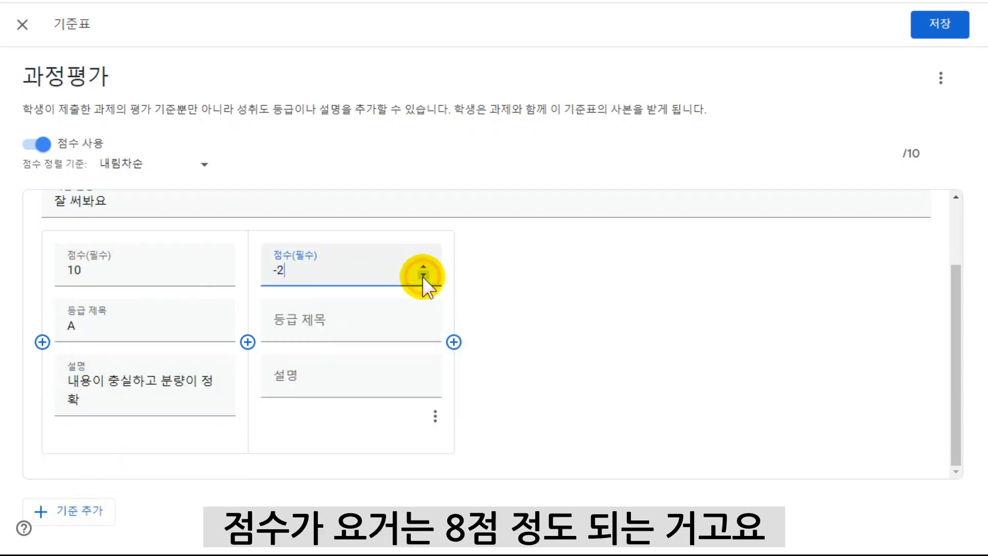
pyautogui.click(423, 265)
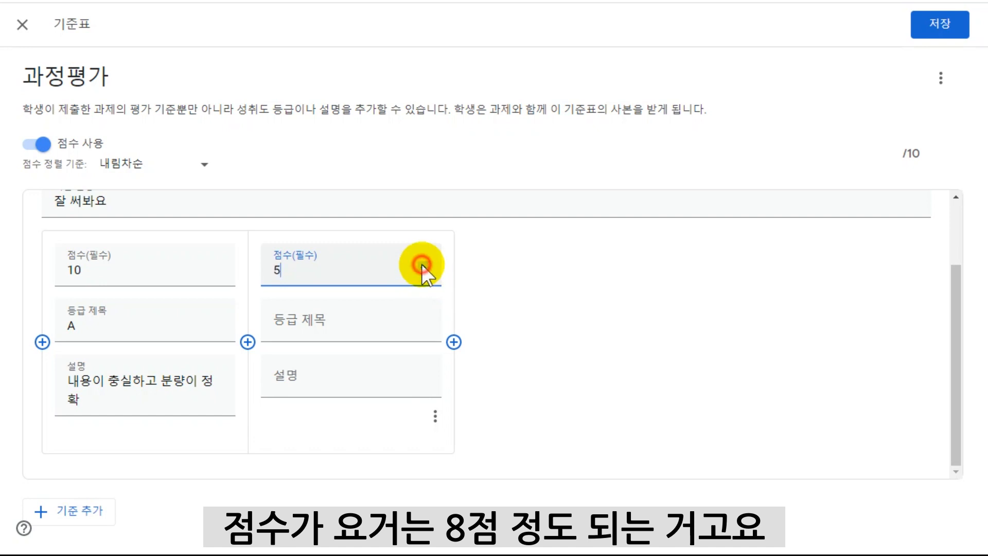
pyautogui.click(423, 265)
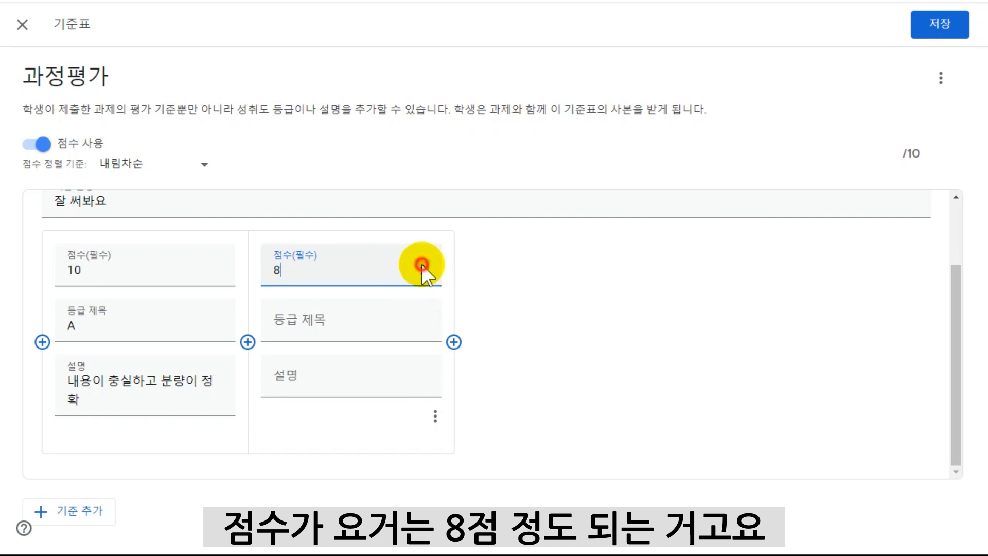
# Give the 8-point level the title "B" and the description "내용이 충실, 분량 미달".
pyautogui.click(333, 326)
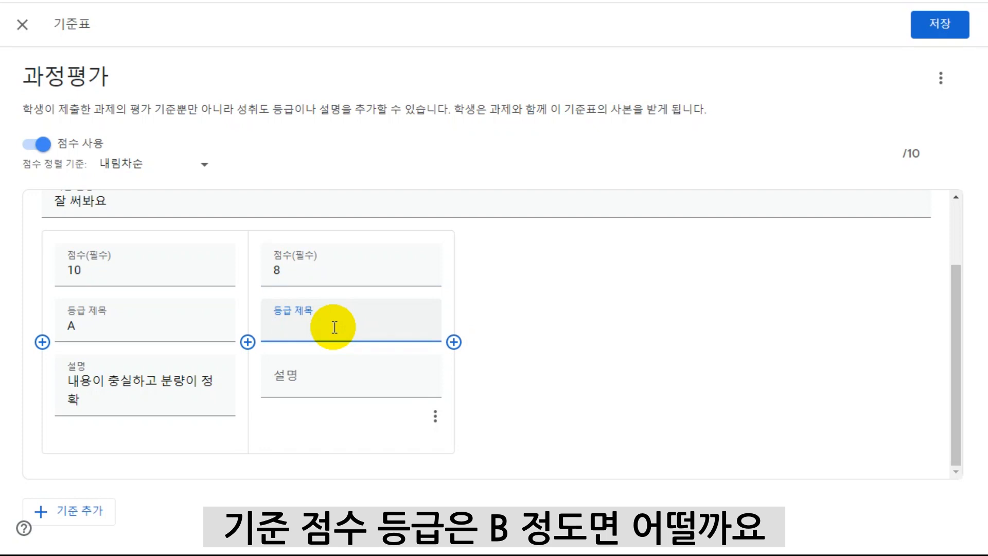
pyautogui.click(331, 384)
pyautogui.write('s')
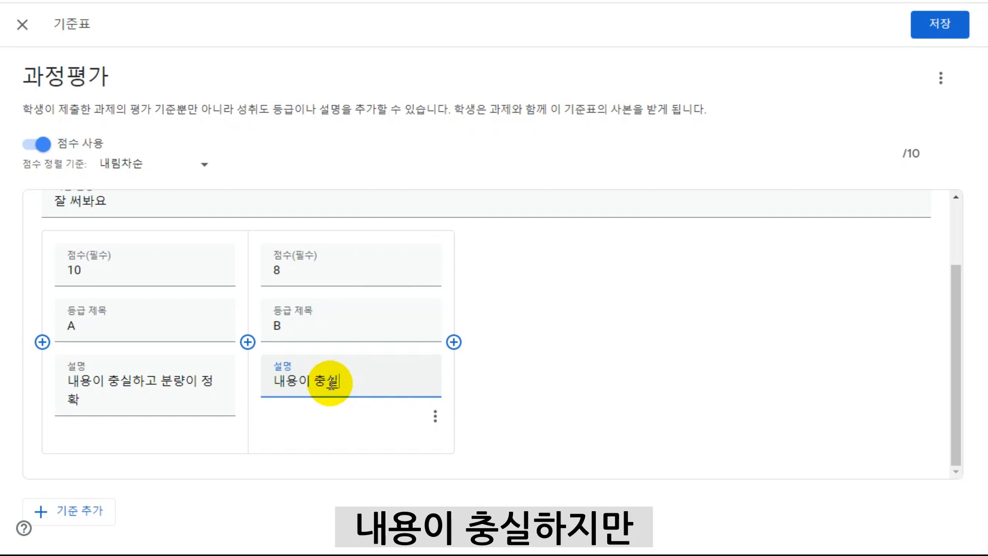
pyautogui.write('용이 충실, 분ㄹ')
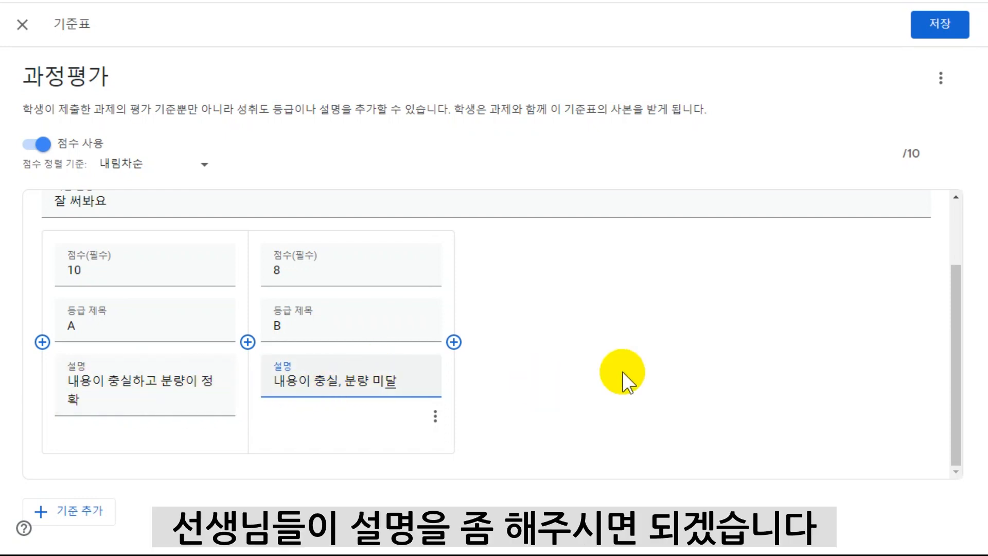
# Add two more blank levels after level B in the criterion and save the rubric.
pyautogui.click(454, 342)
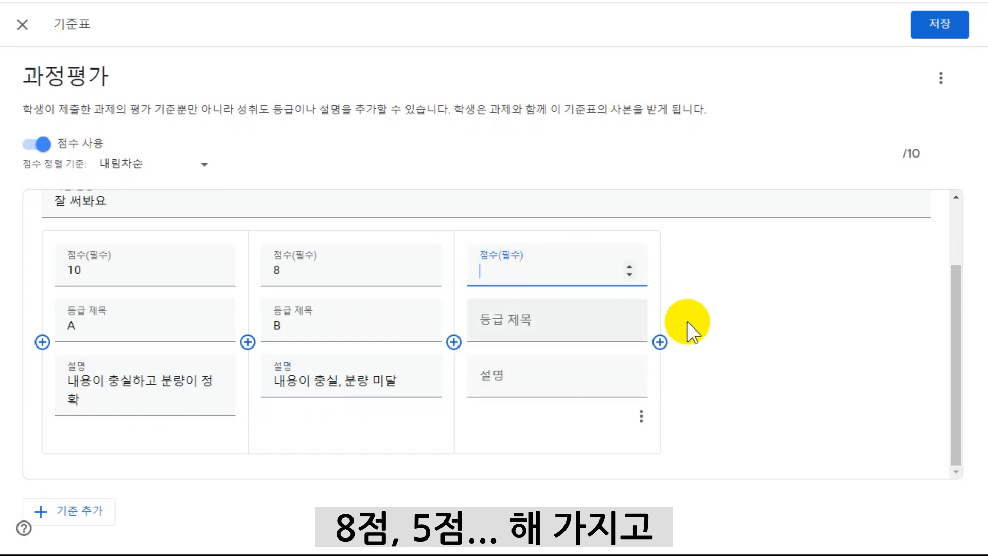
pyautogui.click(660, 341)
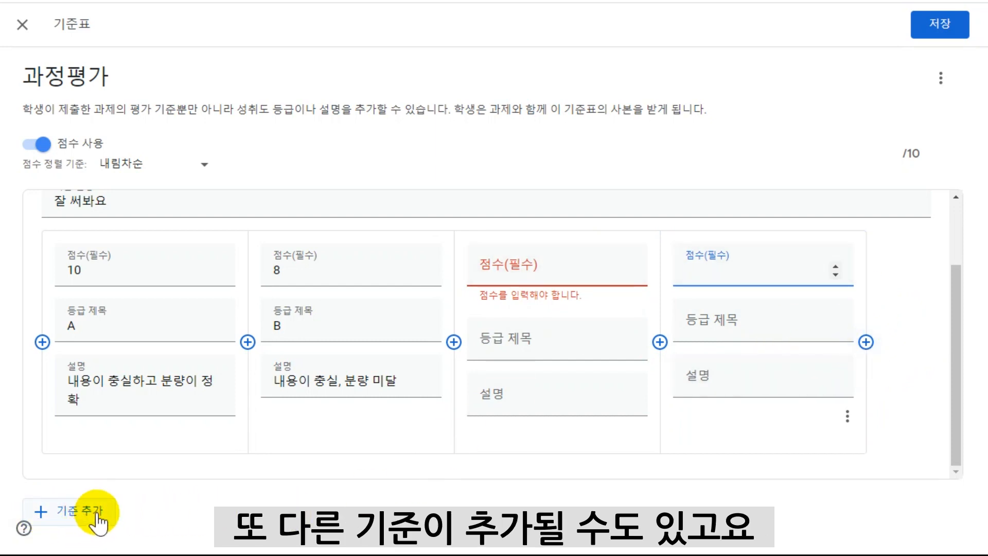
pyautogui.click(938, 31)
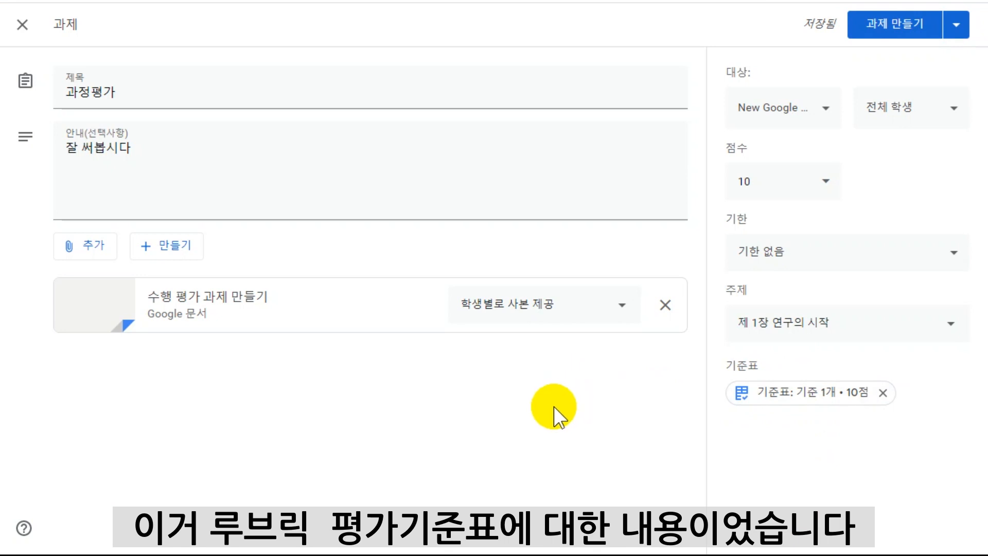
# Publish the assignment "과정평가" and open its attached document "수행 평가 과제 만들기" from the classwork list.
pyautogui.click(902, 35)
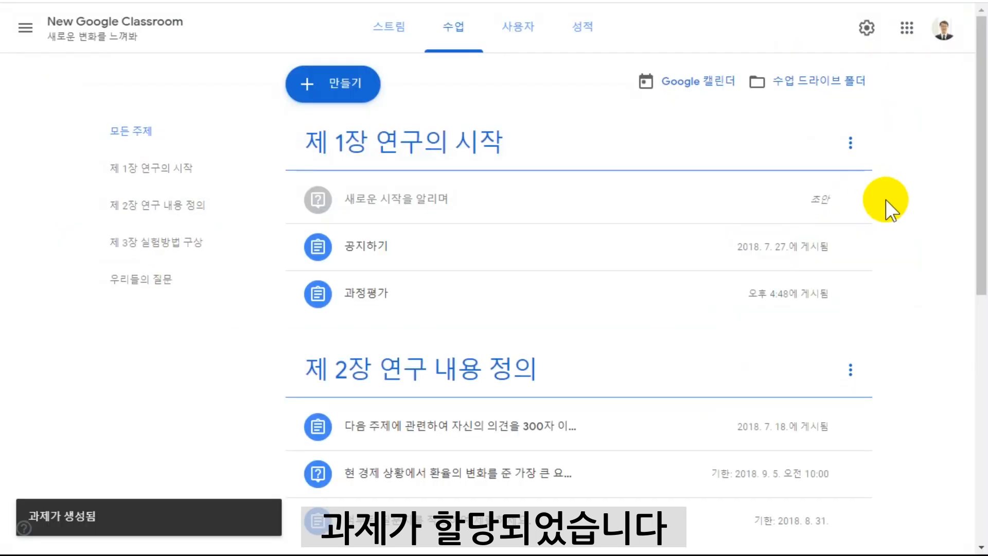
pyautogui.click(390, 304)
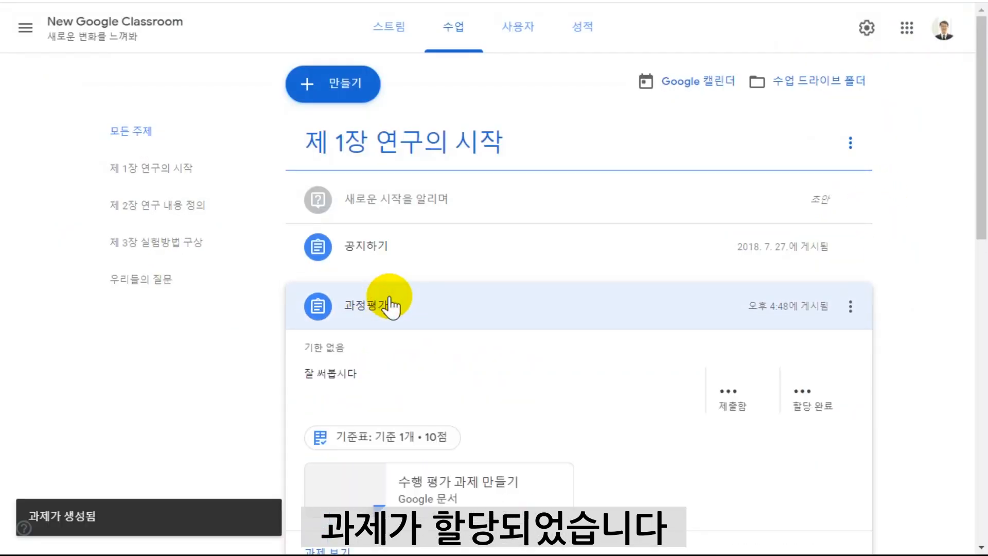
pyautogui.scroll(-3, 701, 312)
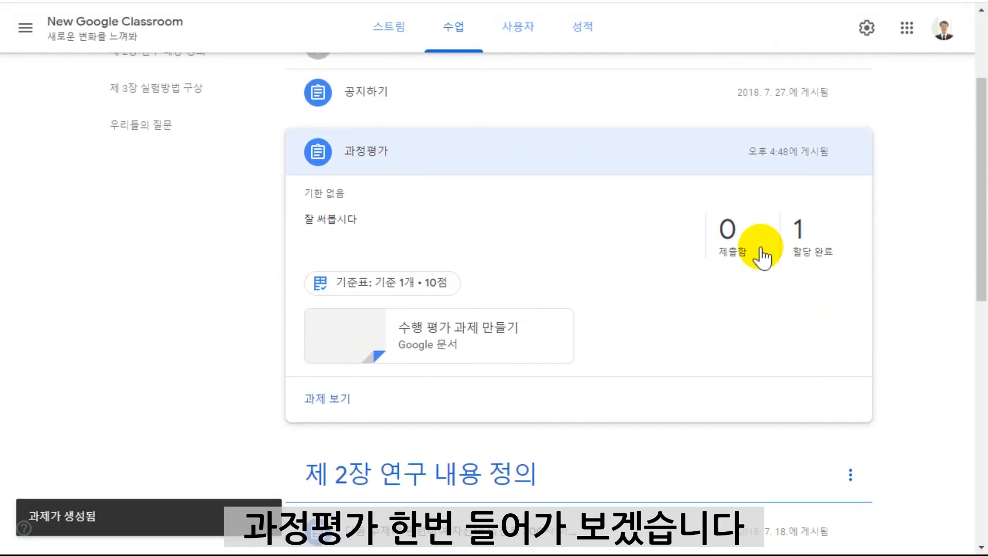
pyautogui.click(342, 335)
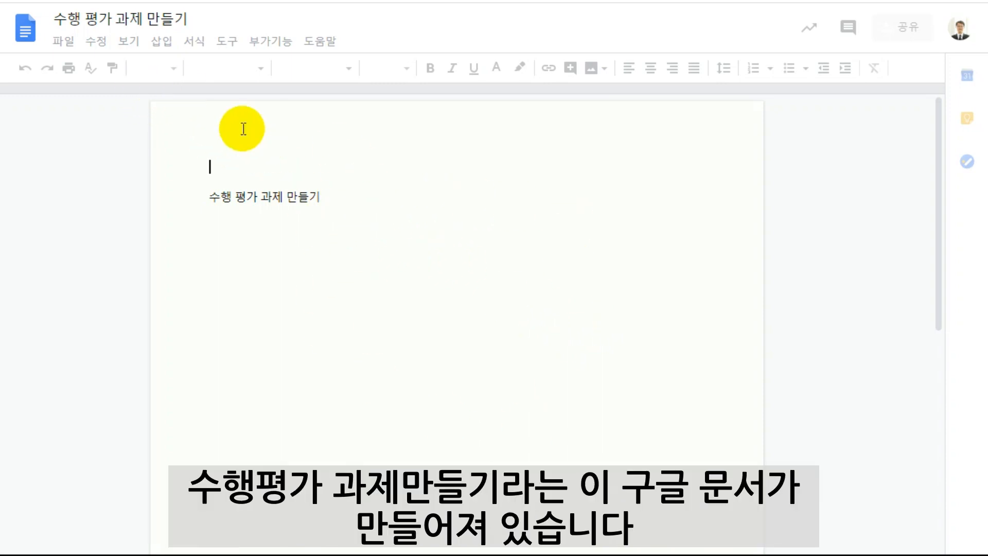
# Add a numbered list below the document's first line with the items "수행평가의 목적", "내용" and "평가 기준".
pyautogui.click(352, 198)
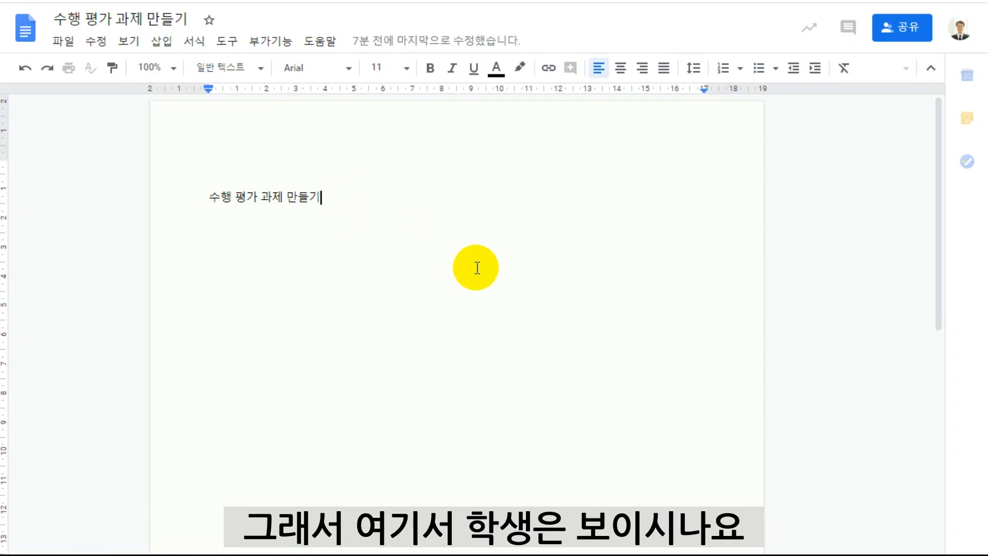
pyautogui.press('Return')
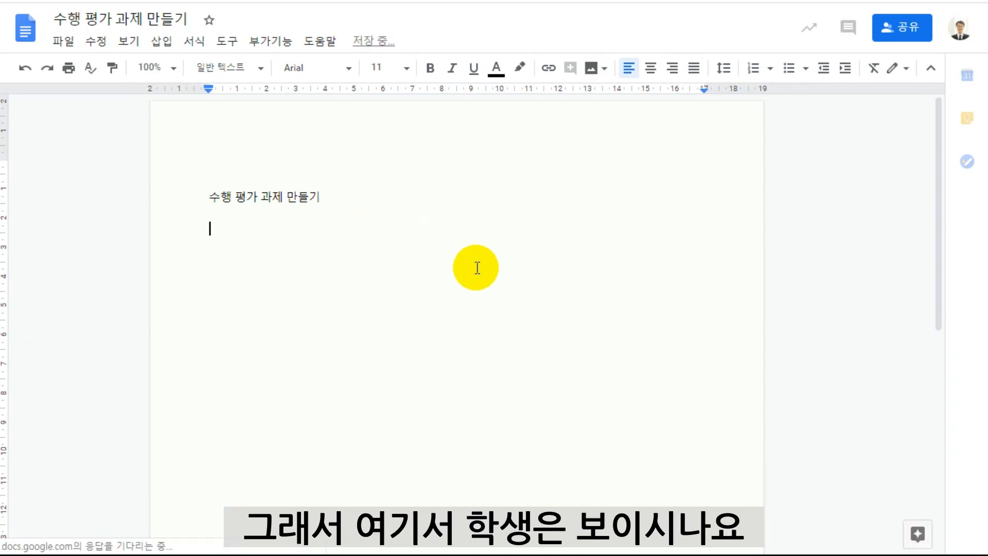
pyautogui.write('당의')
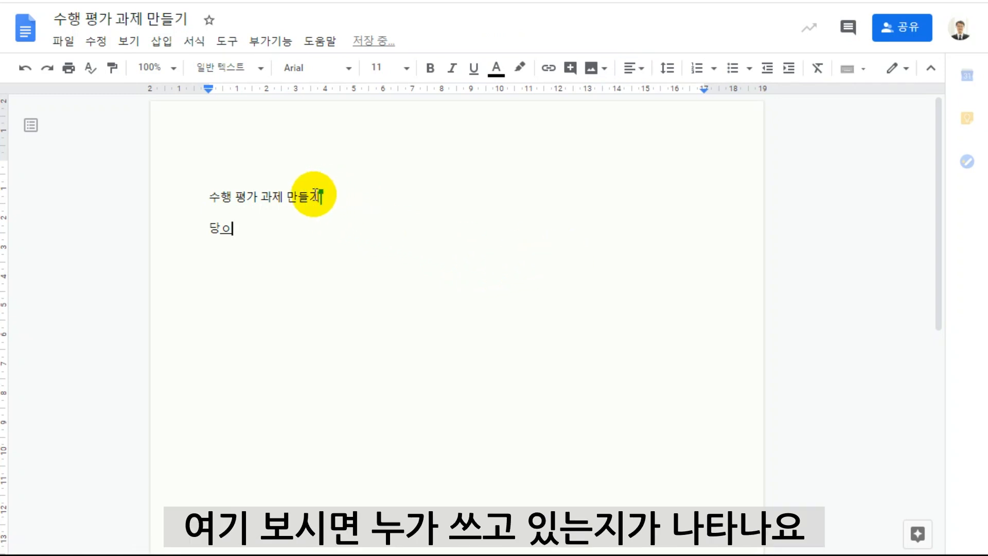
pyautogui.press('BackSpace')
pyautogui.press('BackSpace')
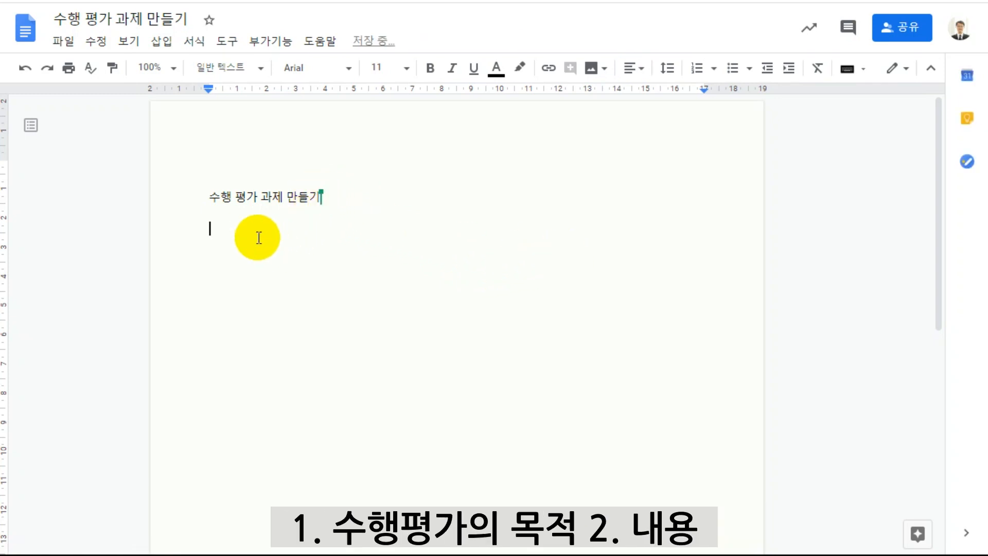
pyautogui.write('1. ')
pyautogui.write('수ㅐㅇ')
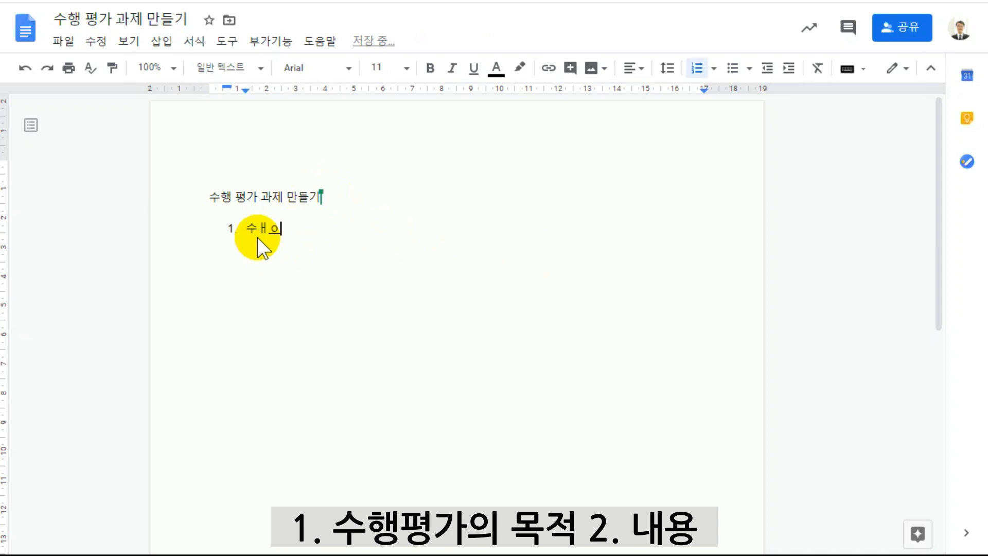
pyautogui.press('BackSpace')
pyautogui.press('BackSpace')
pyautogui.write('행평가의 목적')
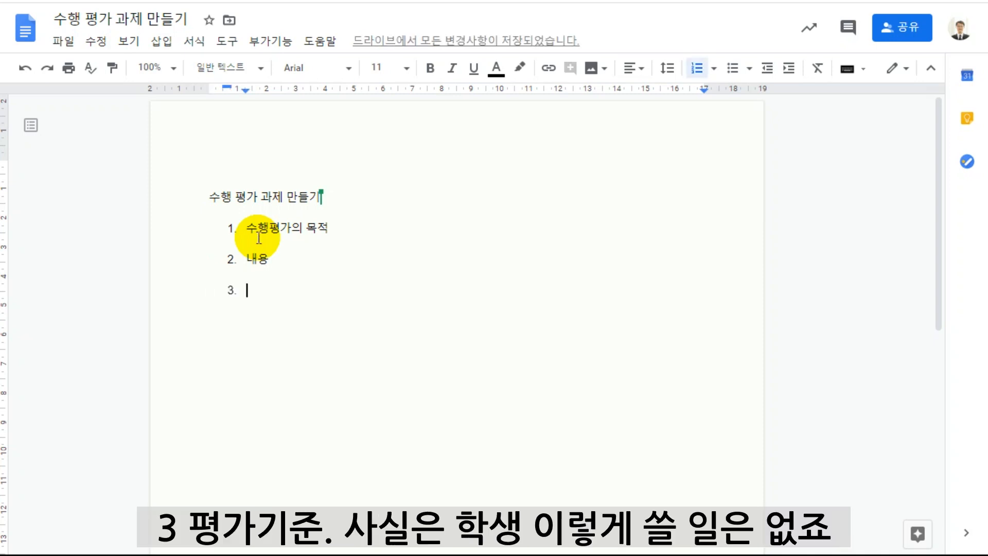
pyautogui.write('평가 기준')
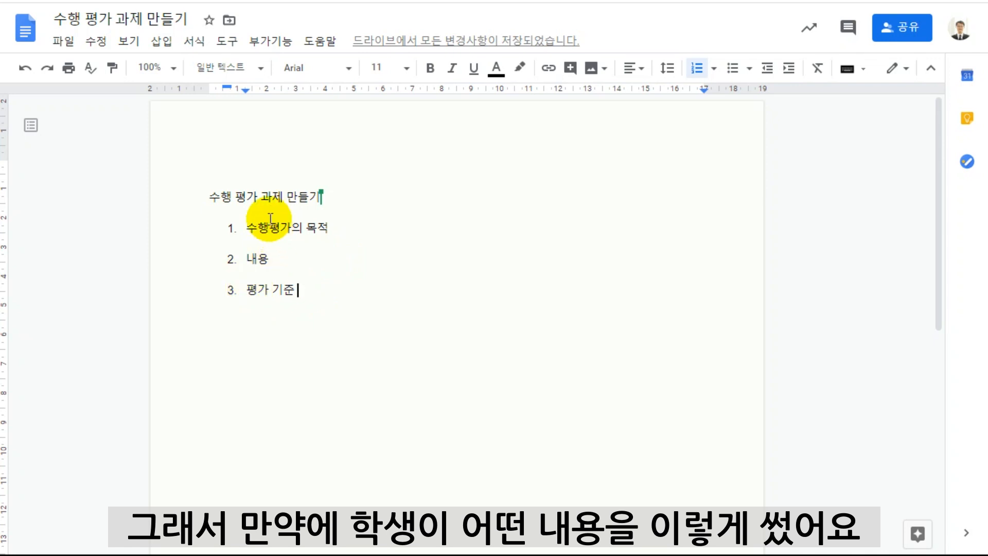
# Comment "이 부분은 정말 좋다." on the text "평가 기준" in the third list item.
pyautogui.click(247, 288)
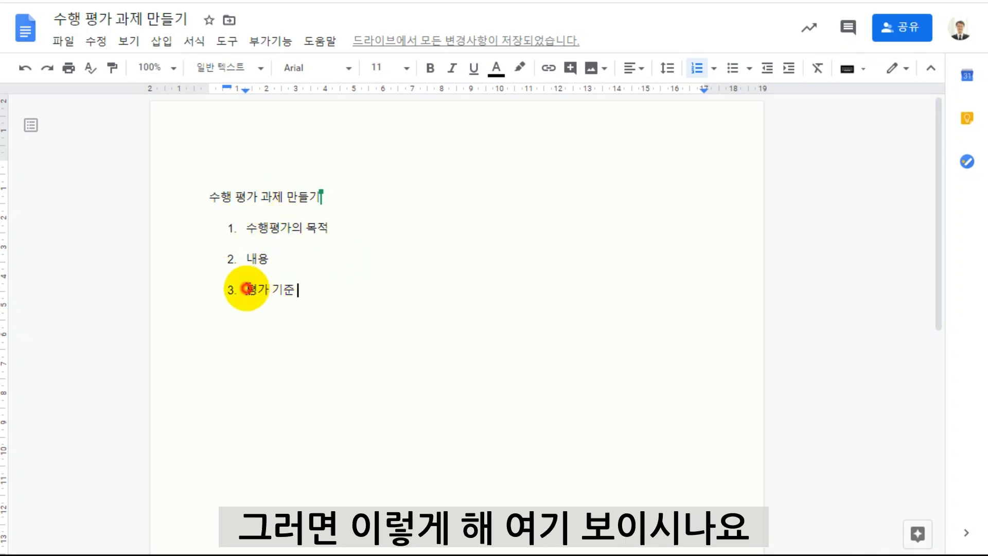
pyautogui.doubleClick(247, 288)
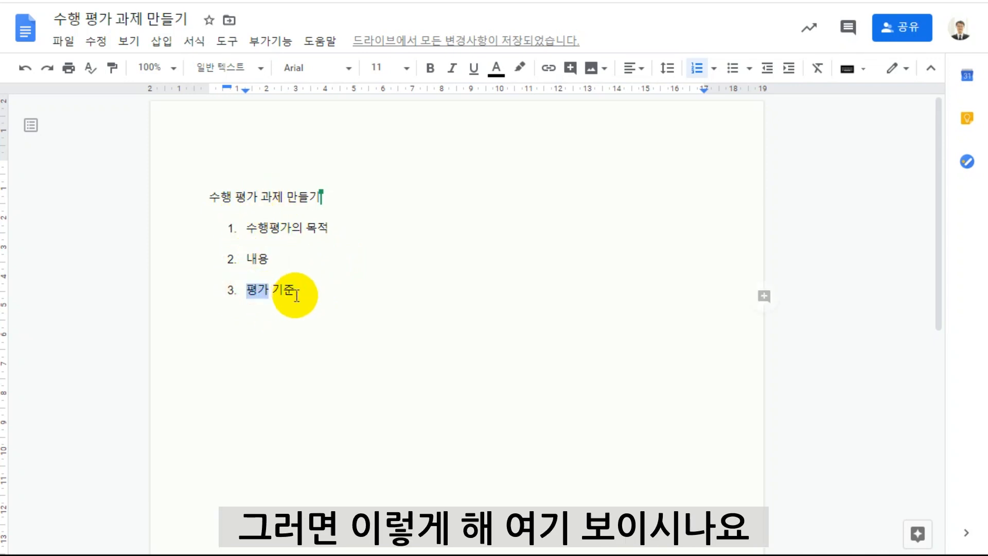
pyautogui.click(764, 298)
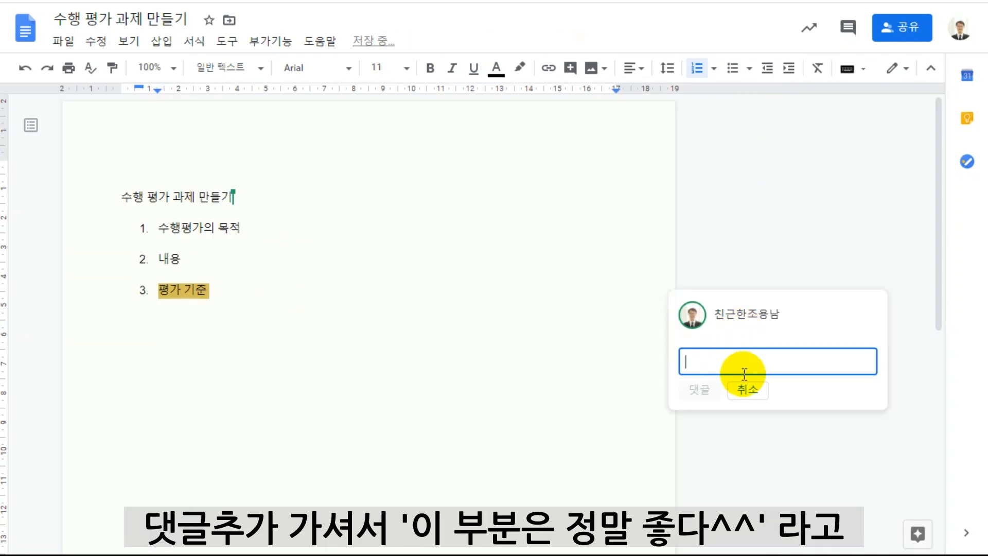
pyautogui.write('이 부분은 정말 좋다.')
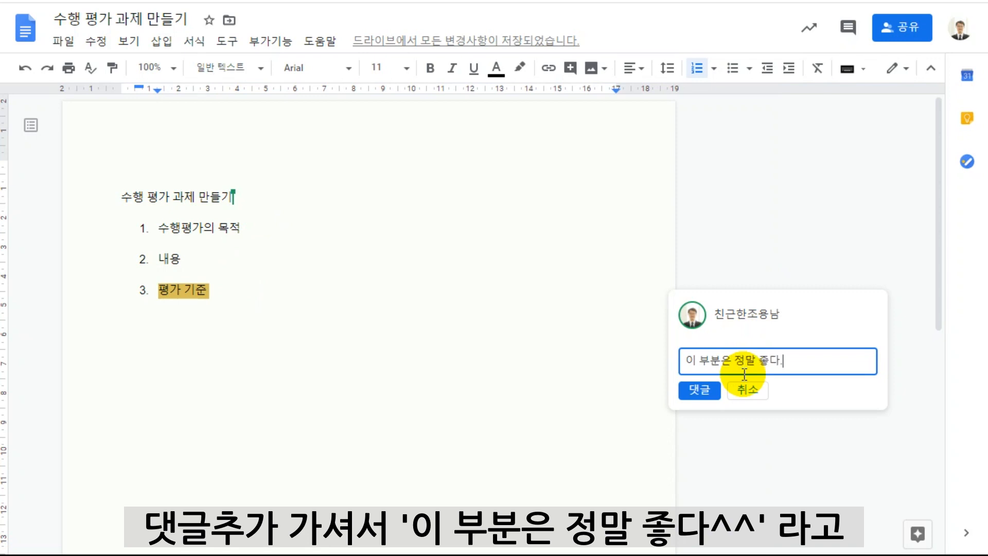
pyautogui.click(698, 391)
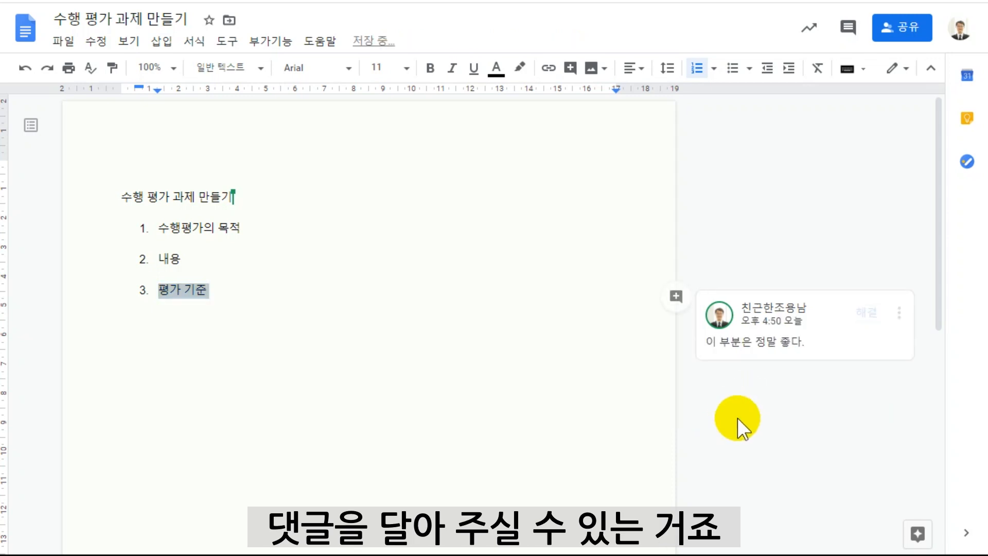
pyautogui.click(817, 345)
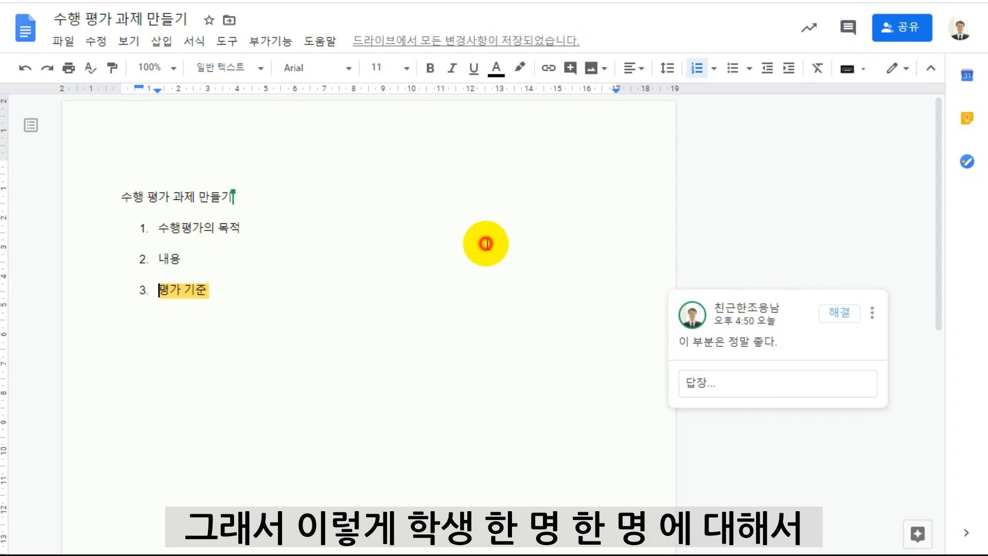
# Comment "이런 접근은 참 좋아요" on the word "목적" in the first list item.
pyautogui.click(146, 241)
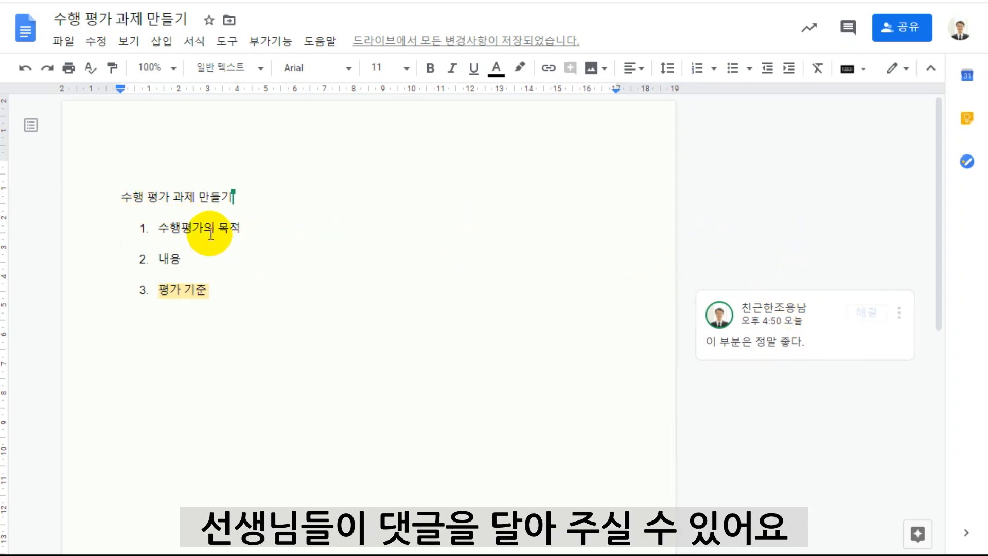
pyautogui.moveTo(215, 230); pyautogui.dragTo(238, 228)
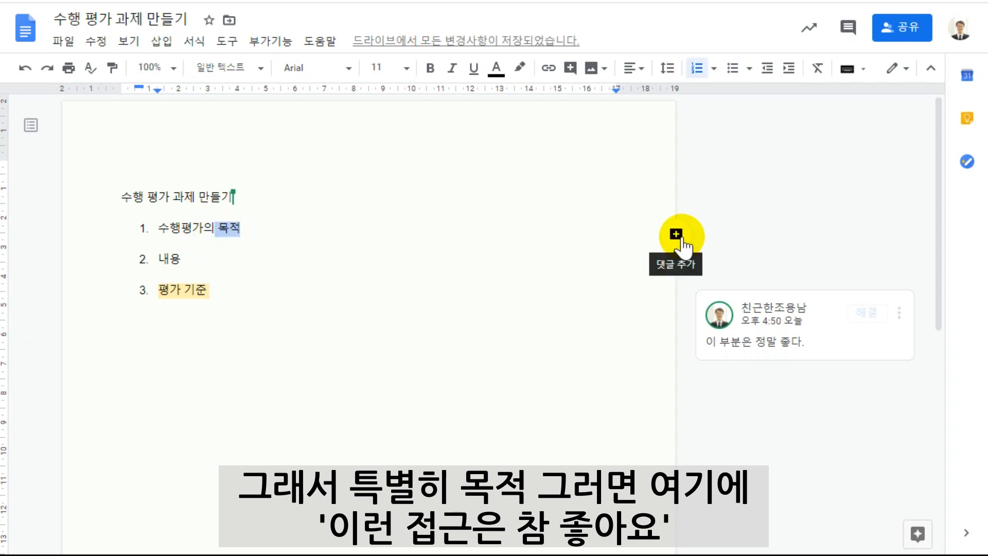
pyautogui.click(675, 234)
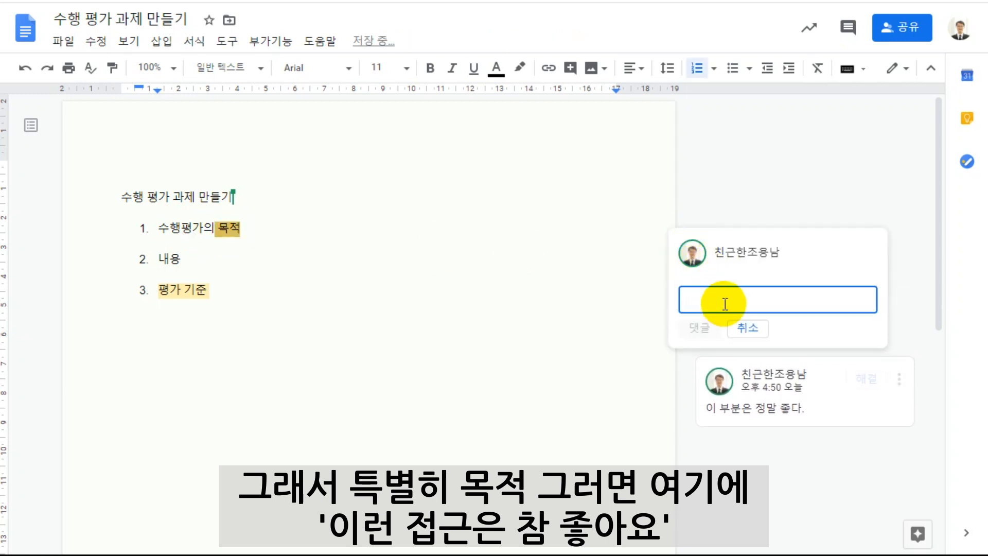
pyautogui.write('이런 접근은 참 좋아요')
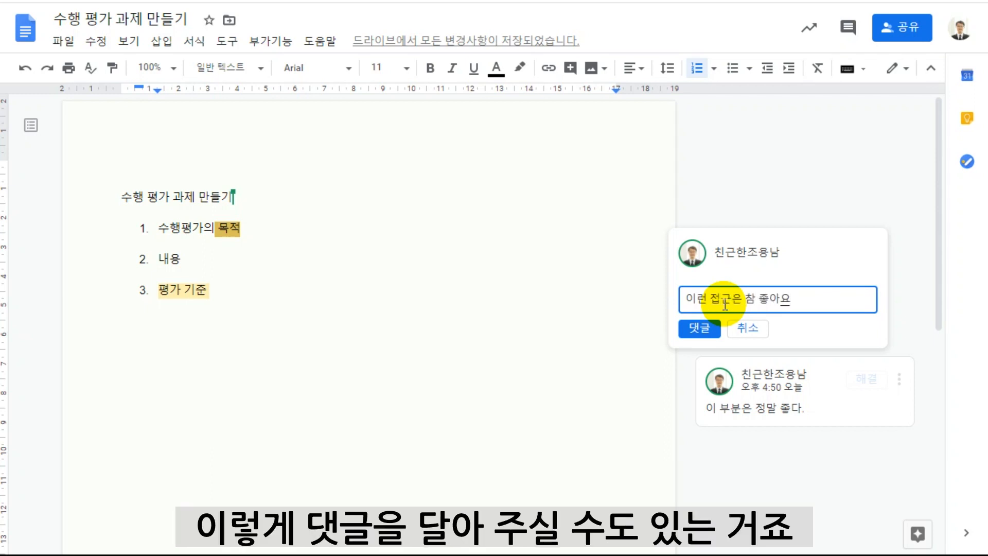
pyautogui.click(700, 329)
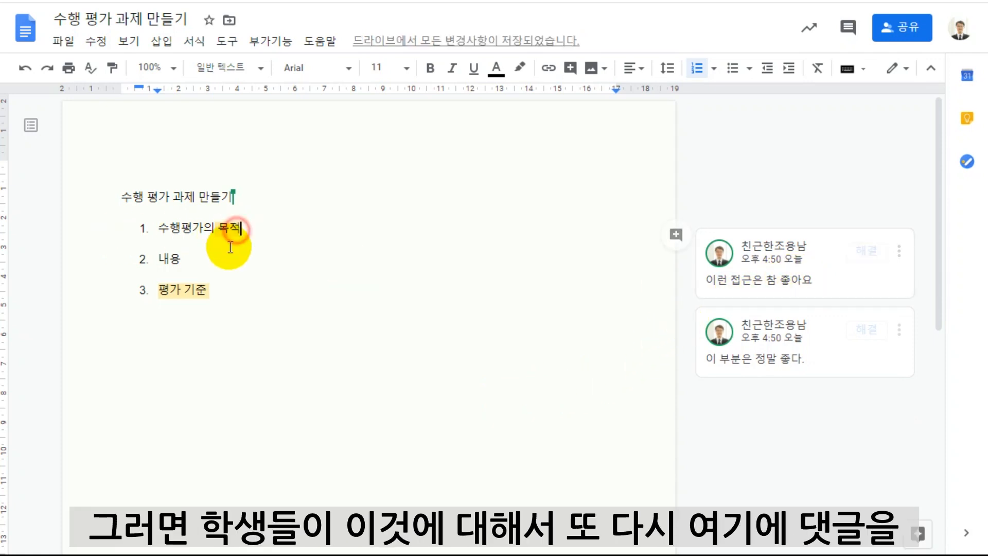
# Open the comment thread on "목적" to view its reply option, and look for Docs among the Google apps in a new tab.
pyautogui.click(817, 282)
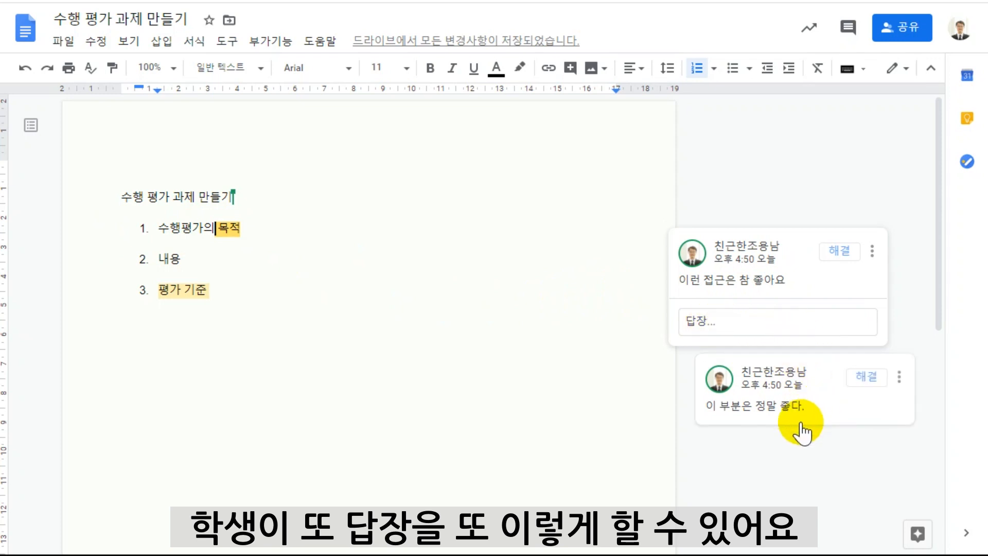
pyautogui.click(512, 287)
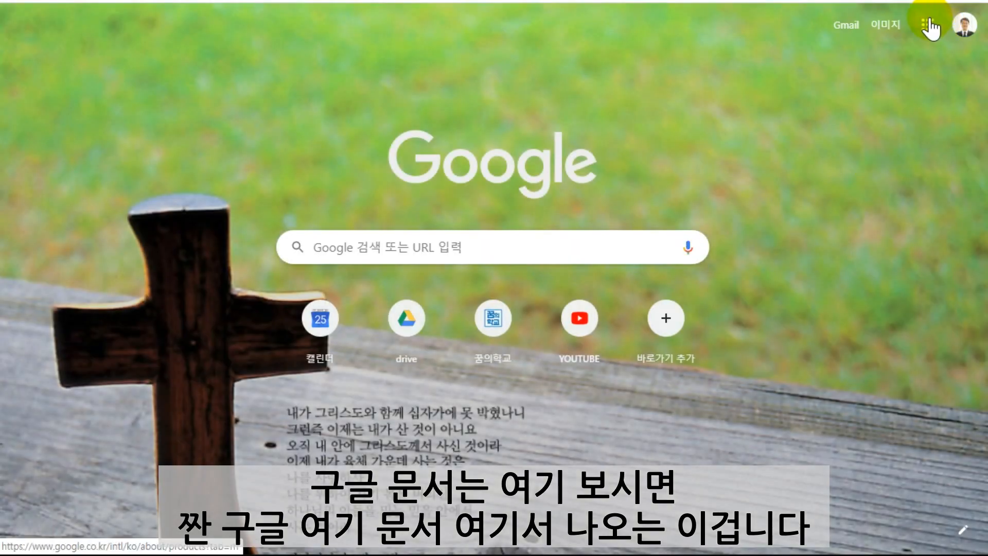
pyautogui.click(927, 26)
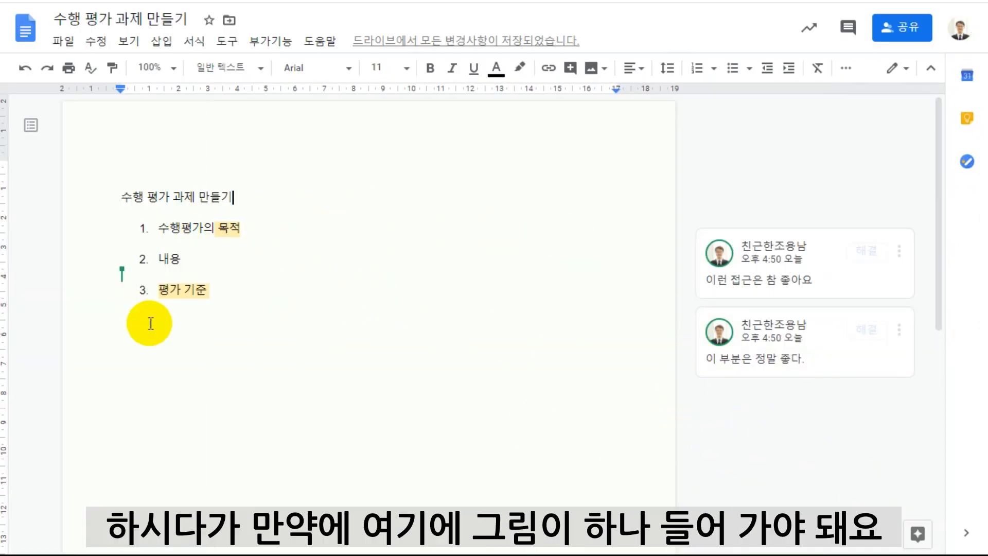
# Add blank lines below the numbered list and search for "루브릭" with Explore, checking the web results.
pyautogui.click(239, 293)
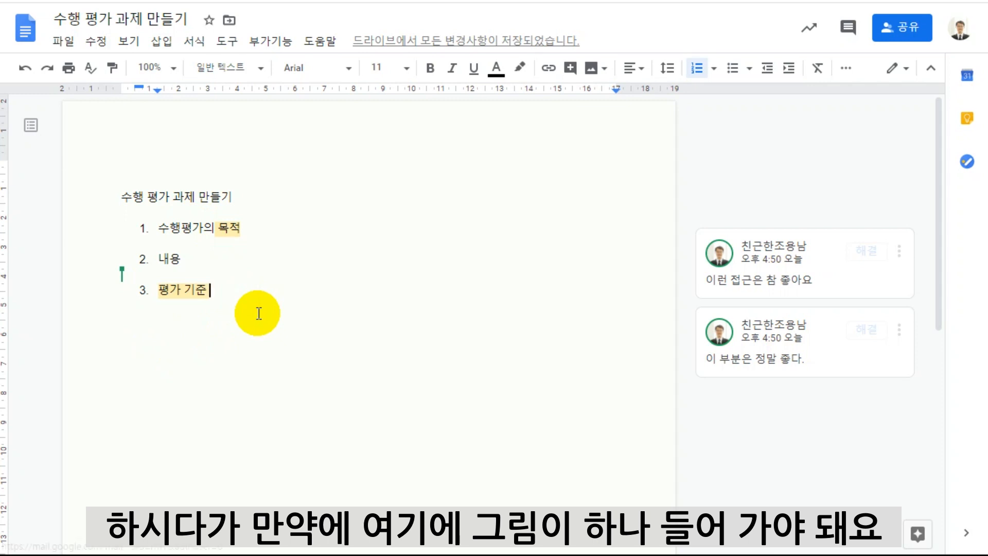
pyautogui.press('Return')
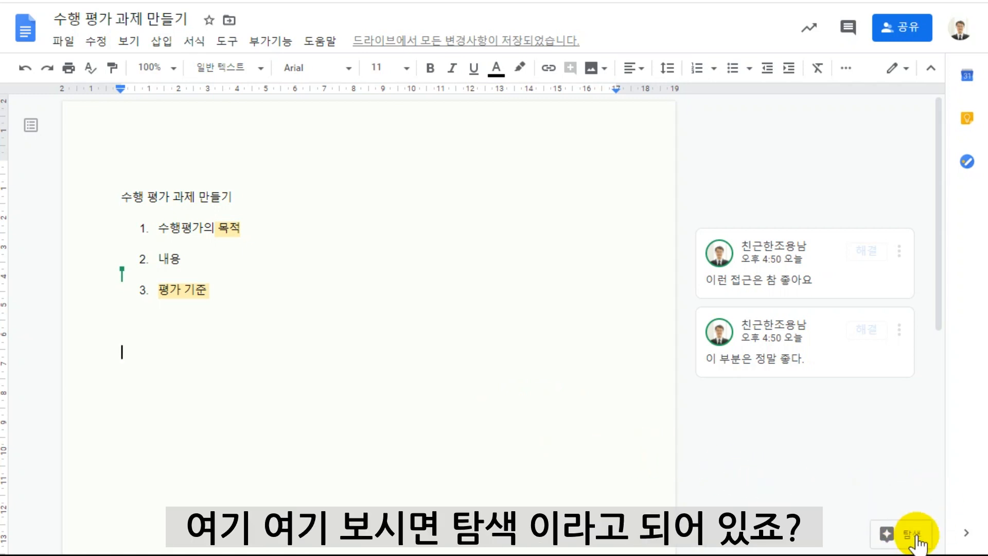
pyautogui.click(898, 538)
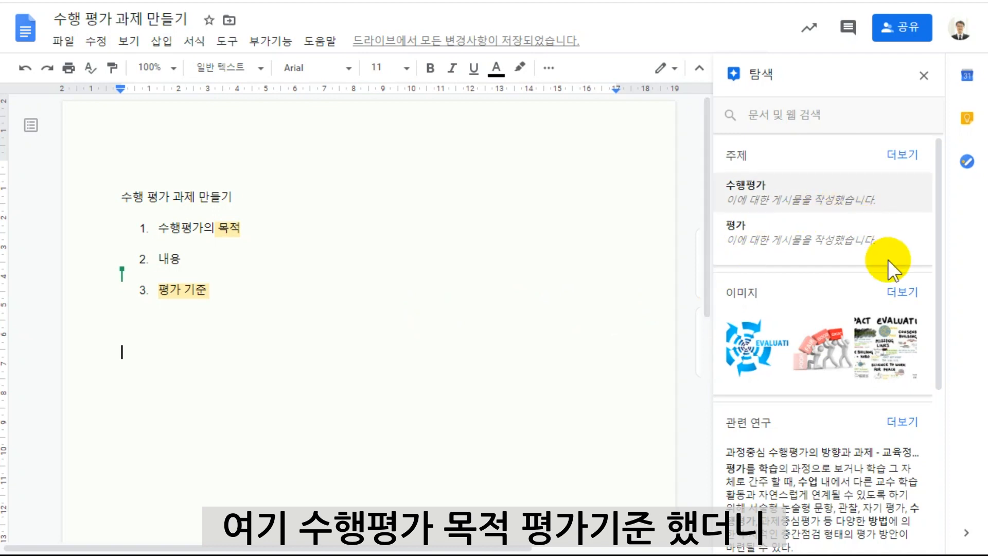
pyautogui.click(768, 116)
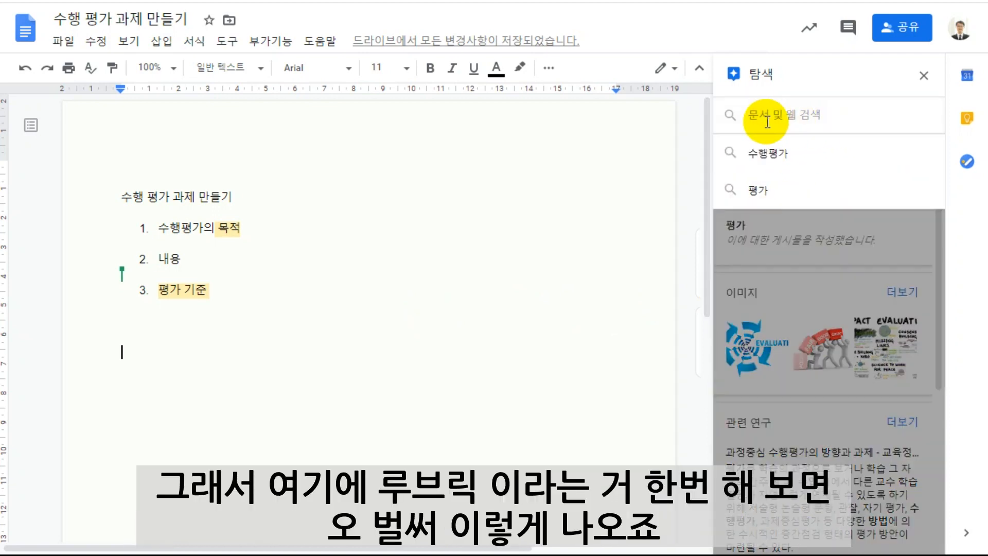
pyautogui.write('루브')
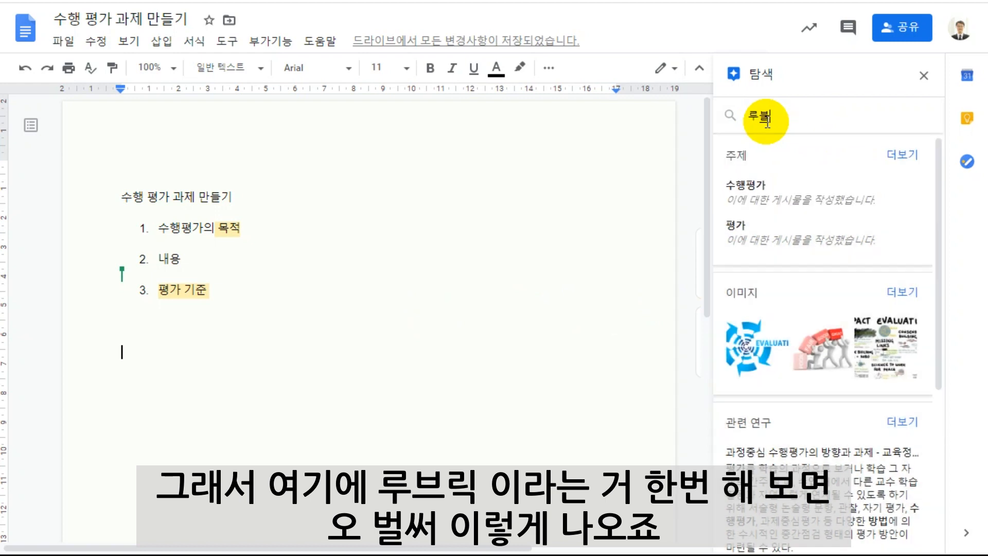
pyautogui.write('릭')
pyautogui.press('Return')
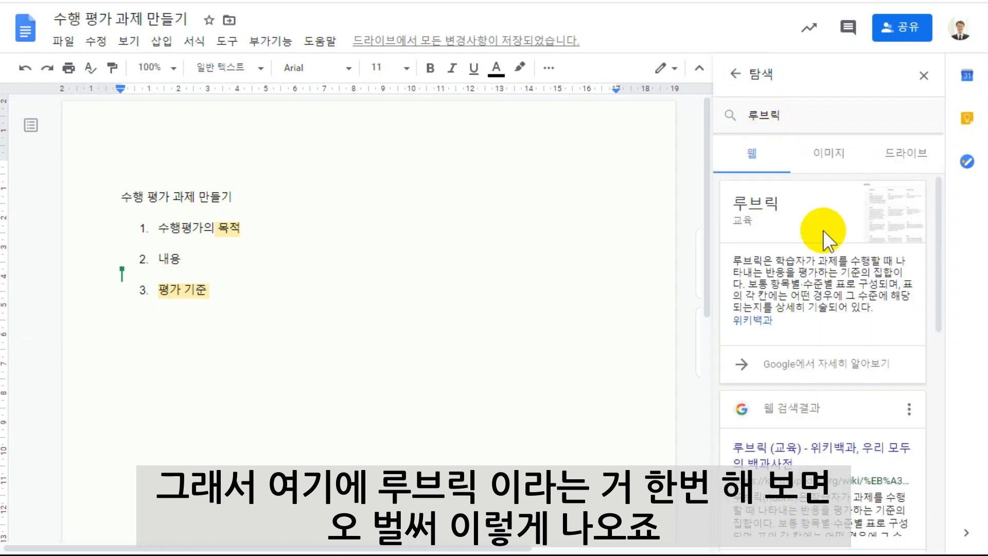
pyautogui.scroll(-5, 786, 420)
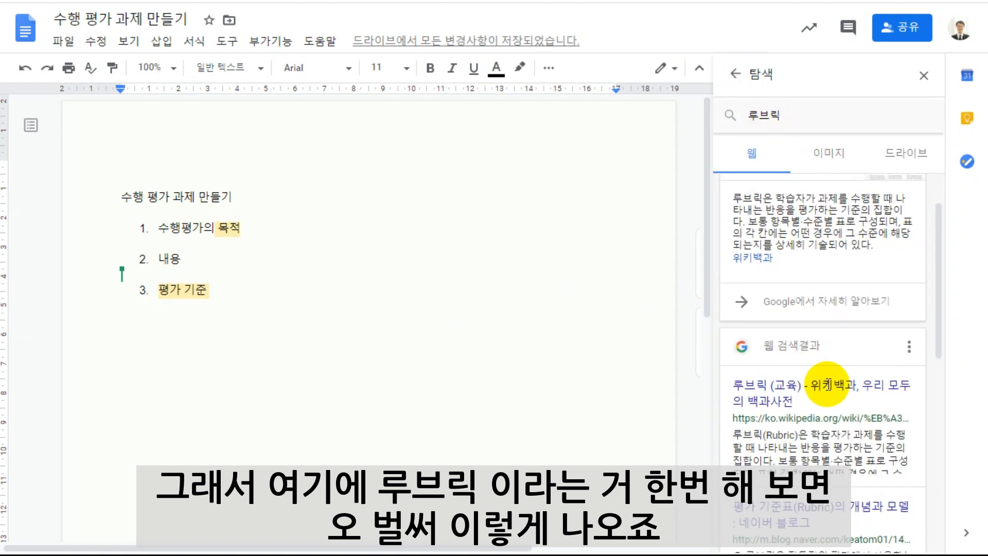
pyautogui.scroll(5, 826, 385)
# Insert the green "Questions to Ask" flowchart from the "루브릭" image results below the numbered list.
pyautogui.click(831, 166)
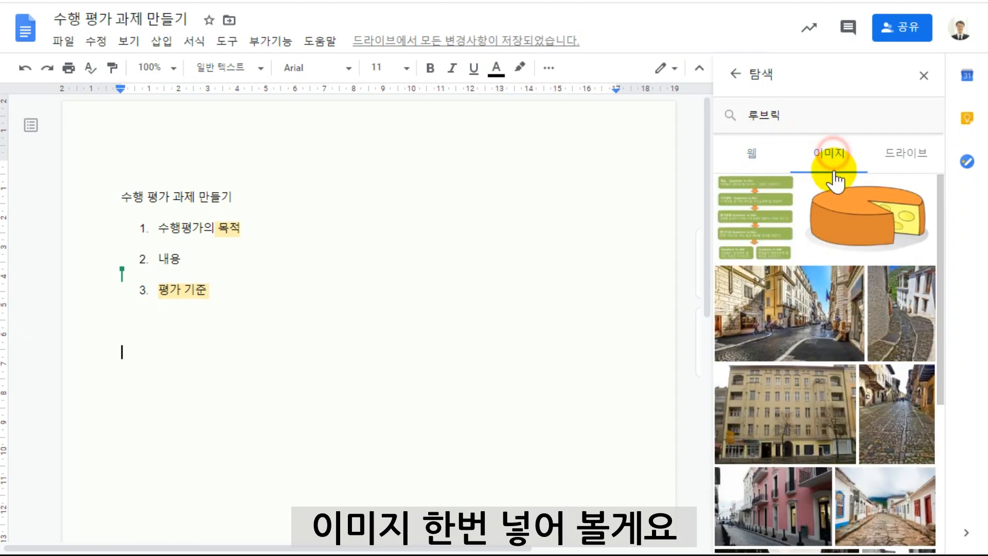
pyautogui.scroll(-2, 857, 299)
pyautogui.scroll(2, 858, 303)
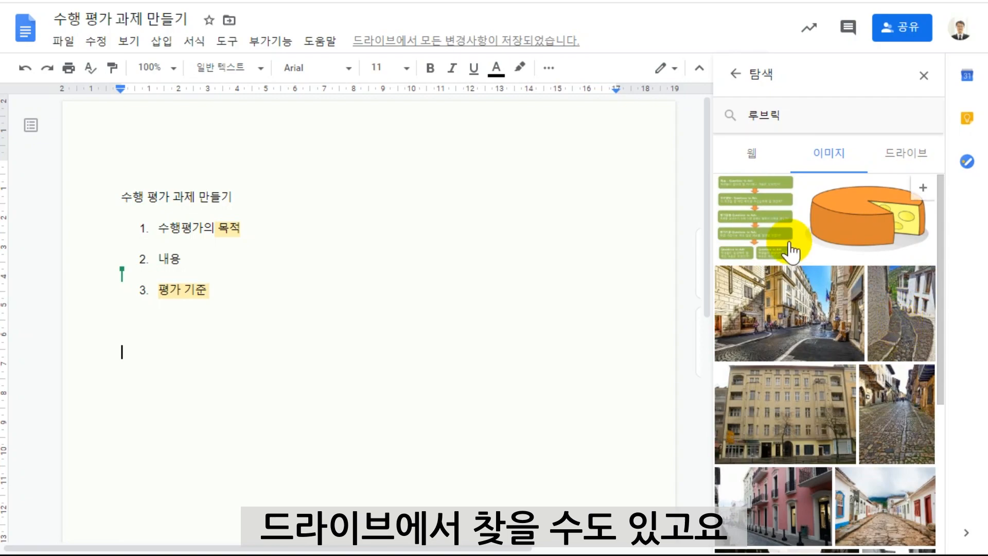
pyautogui.click(764, 223)
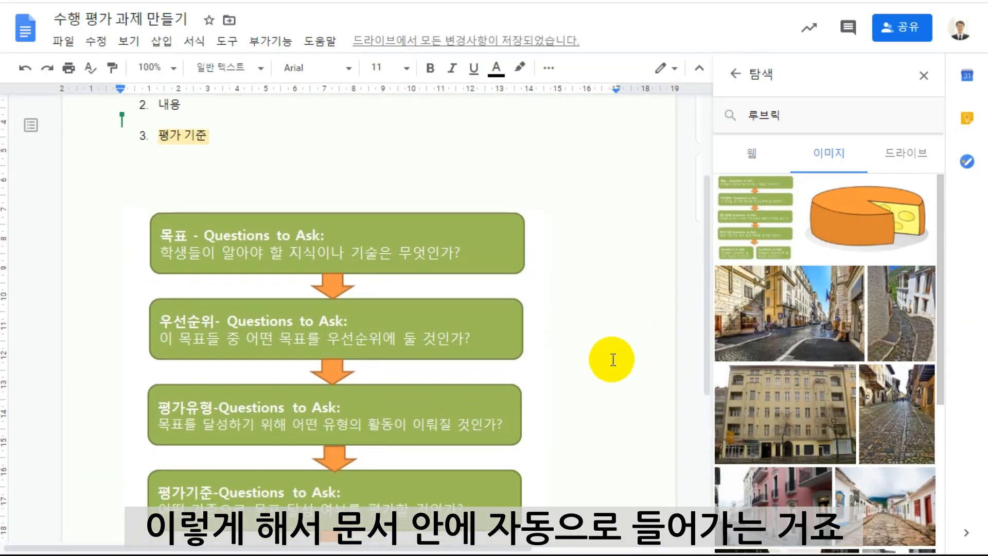
# Shrink the inserted flowchart image to about 60% of its size and close Explore.
pyautogui.scroll(-3, 613, 359)
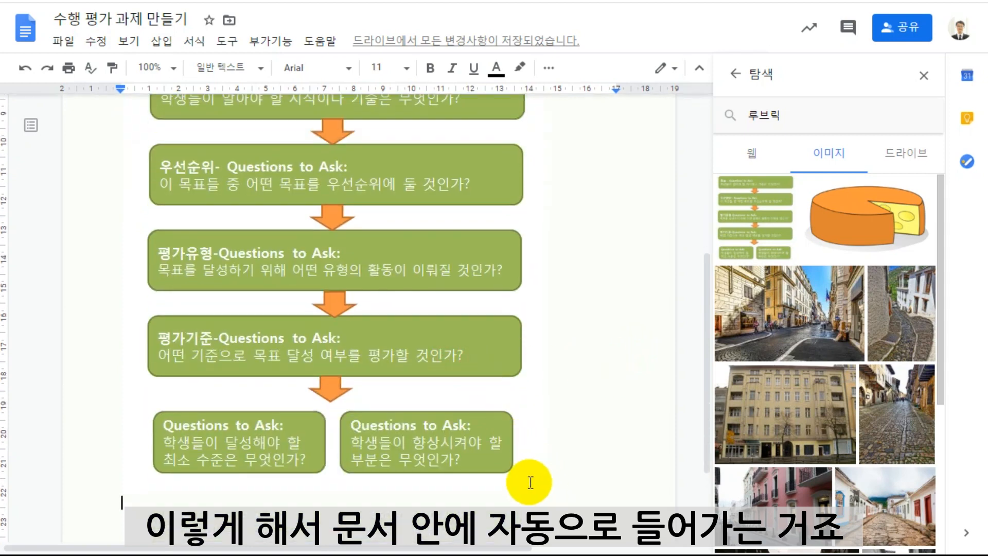
pyautogui.click(530, 482)
pyautogui.scroll(1, 535, 520)
pyautogui.moveTo(547, 534); pyautogui.dragTo(401, 375)
pyautogui.click(535, 366)
pyautogui.scroll(5, 479, 320)
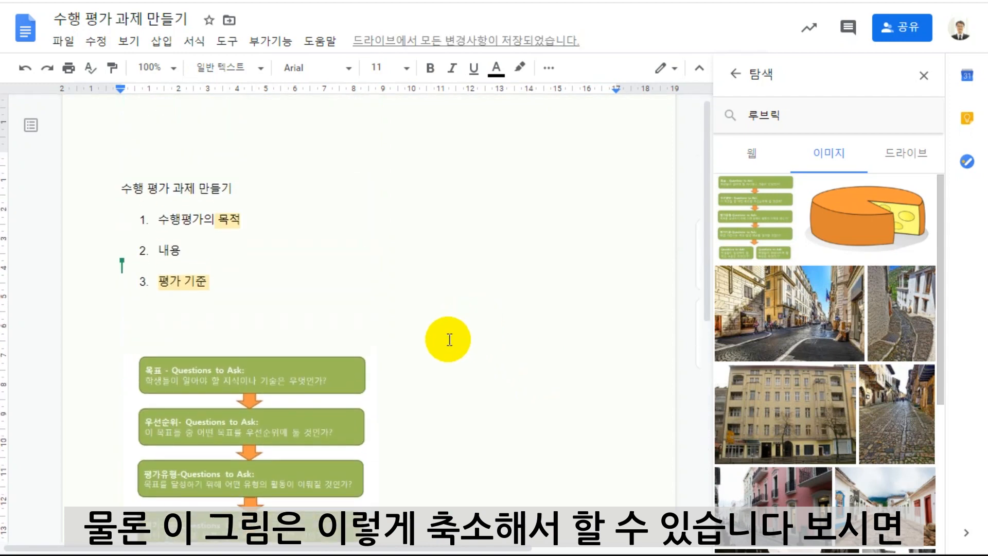
pyautogui.scroll(1, 452, 322)
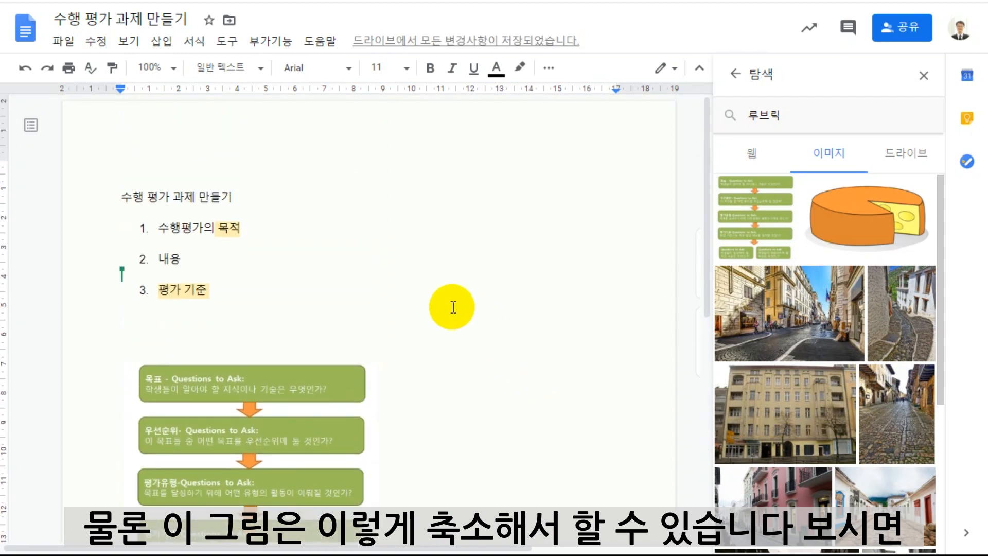
pyautogui.click(919, 80)
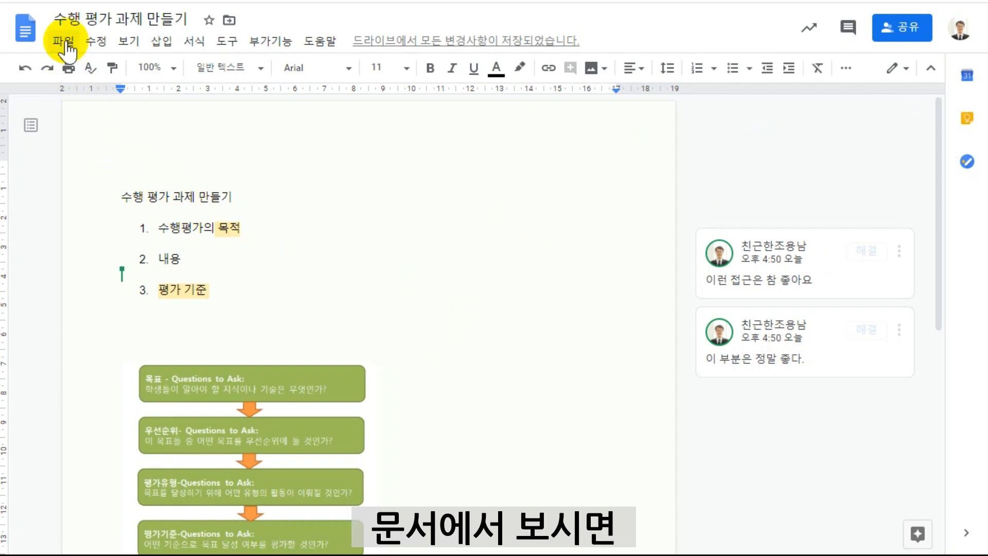
pyautogui.click(64, 40)
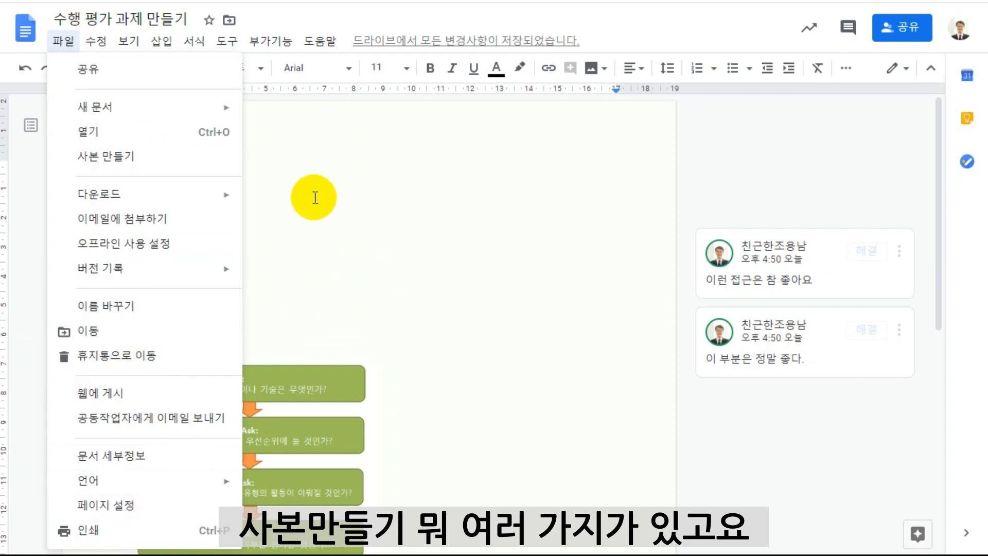
pyautogui.click(333, 230)
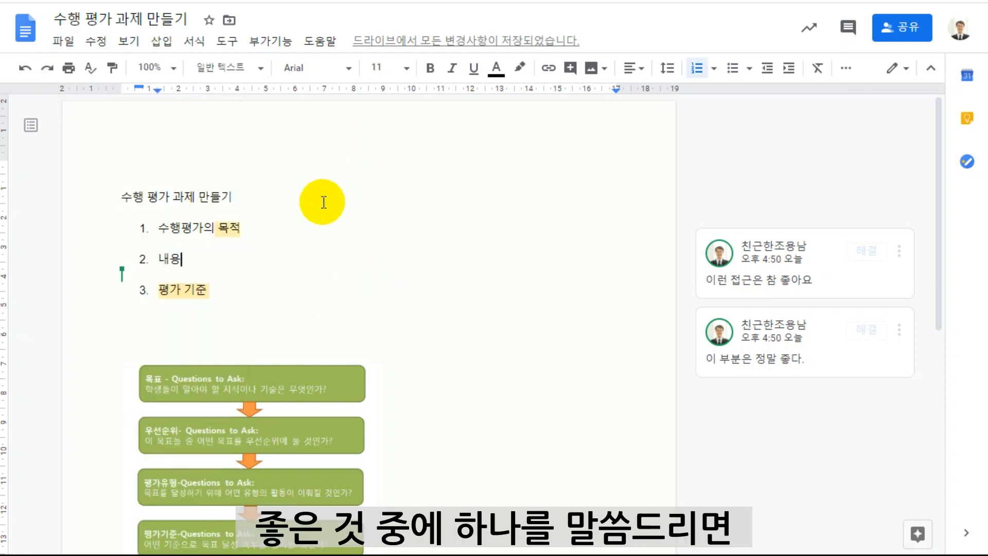
# Check the document's page, word and character counts.
pyautogui.click(227, 41)
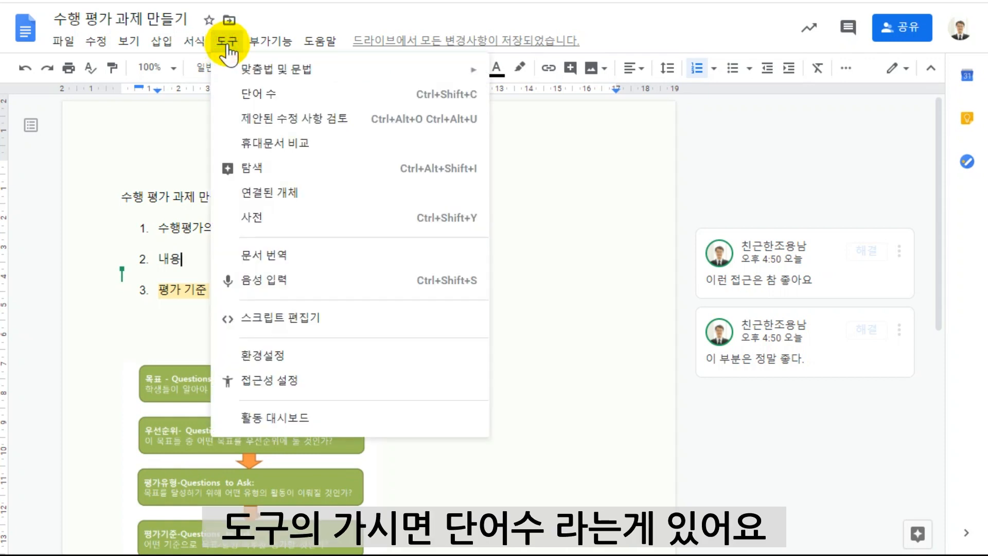
pyautogui.click(268, 99)
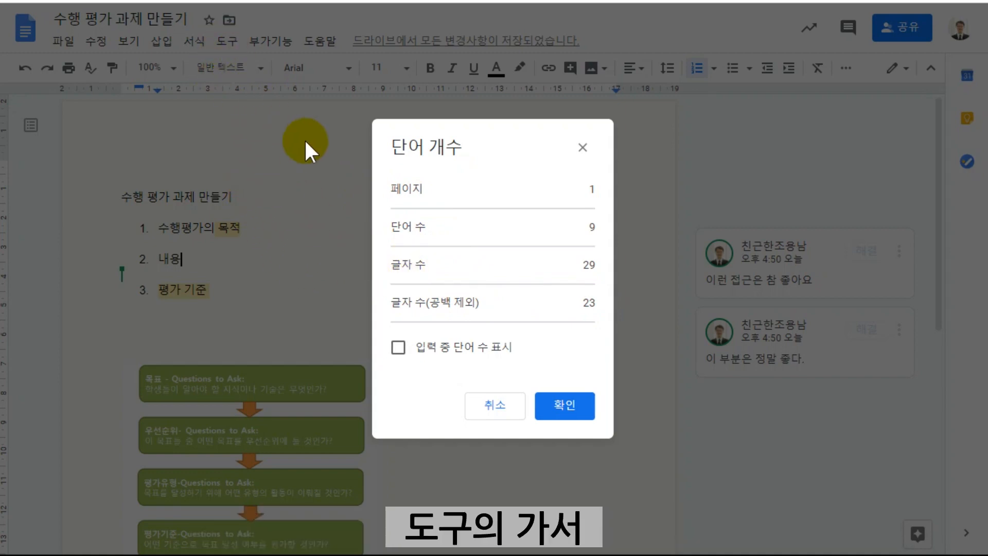
pyautogui.click(566, 407)
# Reopen the word count, check the character figure and enable displaying the word count while typing.
pyautogui.click(227, 41)
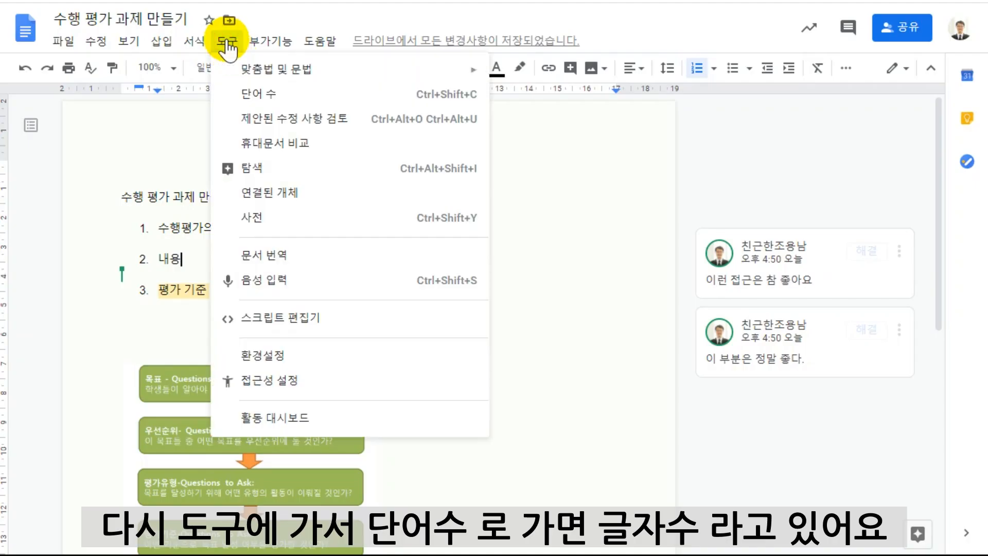
pyautogui.click(252, 92)
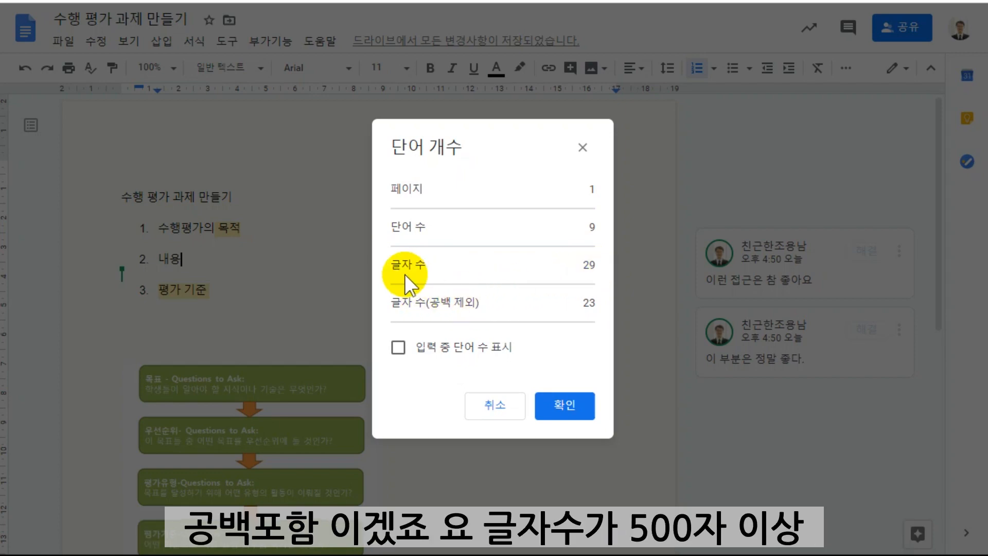
pyautogui.moveTo(583, 264); pyautogui.dragTo(599, 267)
pyautogui.click(575, 267)
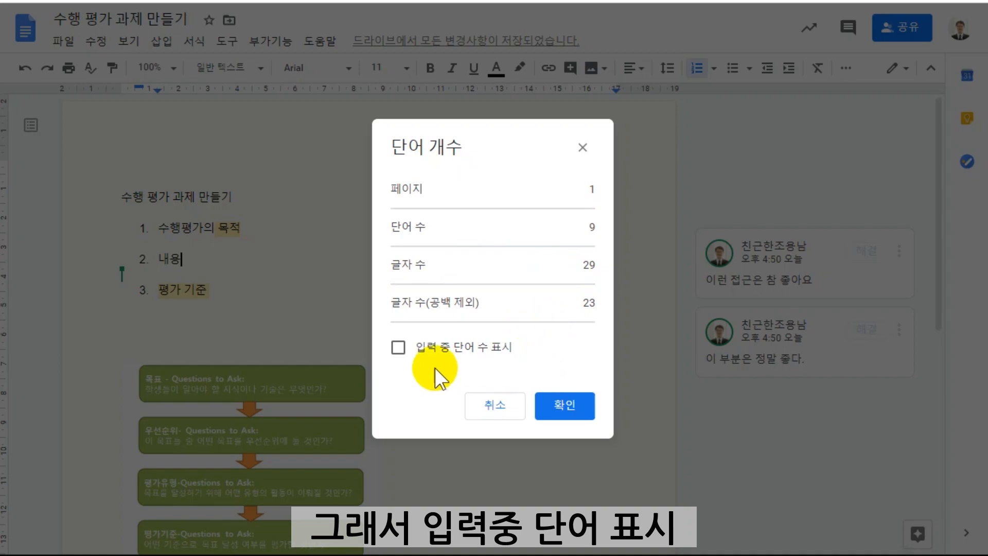
pyautogui.click(398, 347)
pyautogui.click(564, 405)
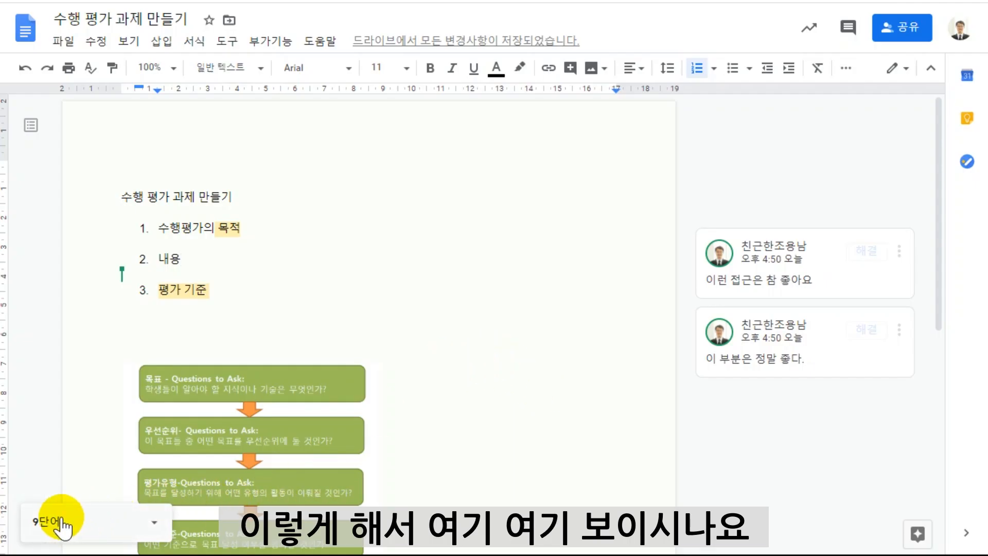
# Switch the live counter on the document to show the number of characters including spaces.
pyautogui.click(239, 296)
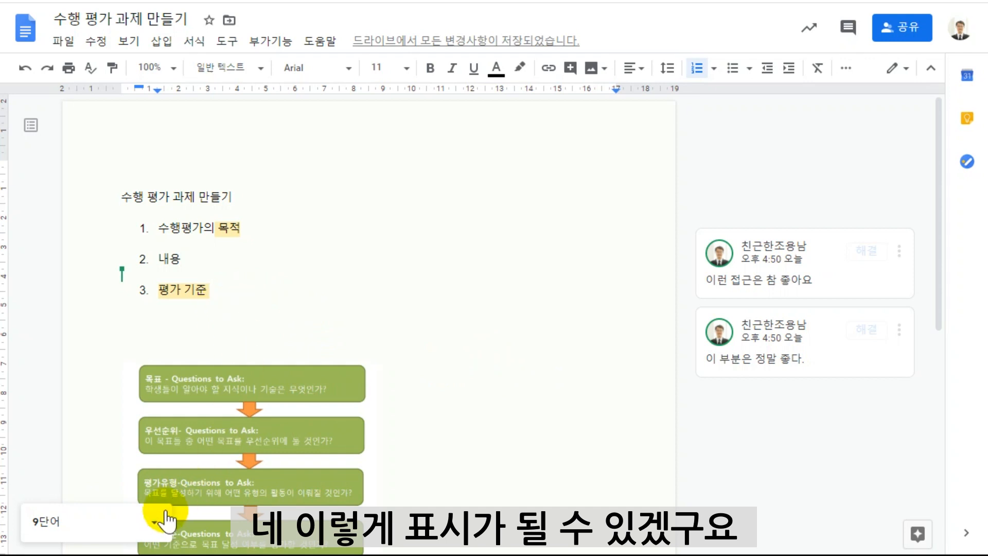
pyautogui.click(152, 521)
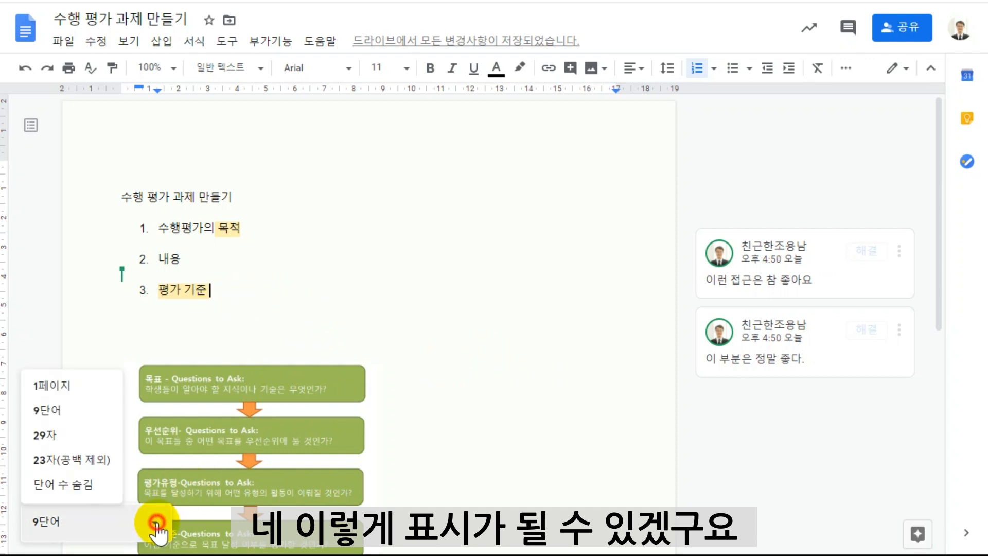
pyautogui.click(79, 435)
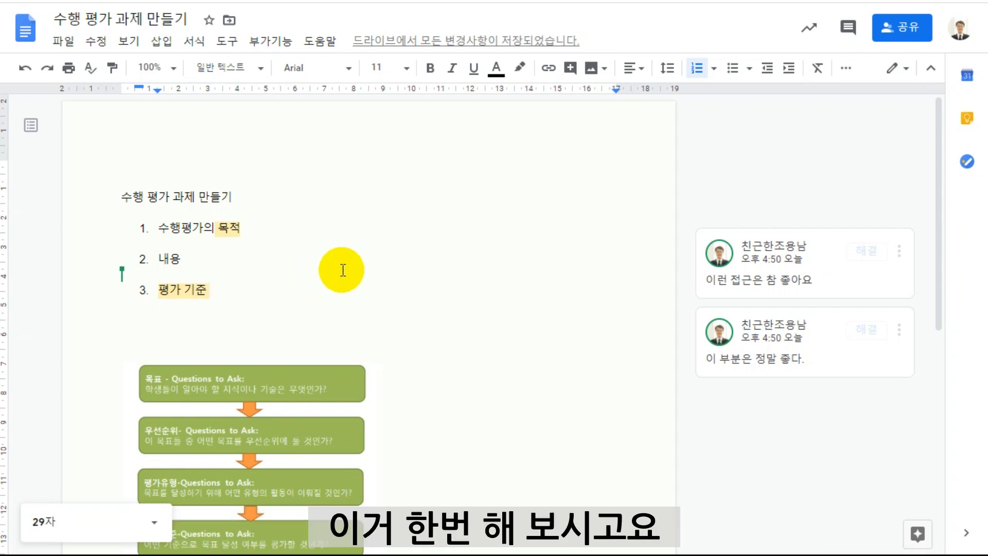
# Add an empty line below the flowchart image at the end of the document.
pyautogui.click(226, 43)
pyautogui.click(569, 279)
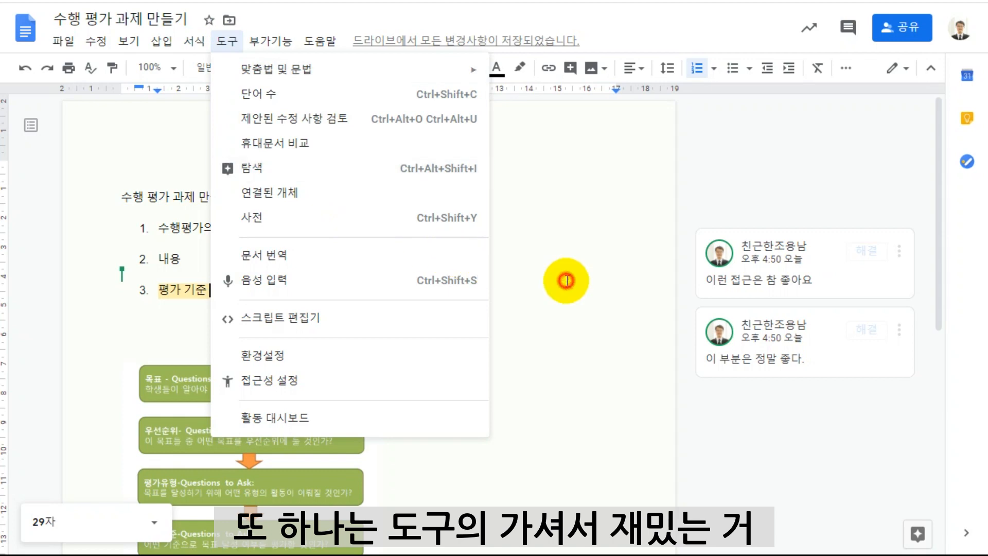
pyautogui.scroll(-8, 476, 382)
pyautogui.click(206, 293)
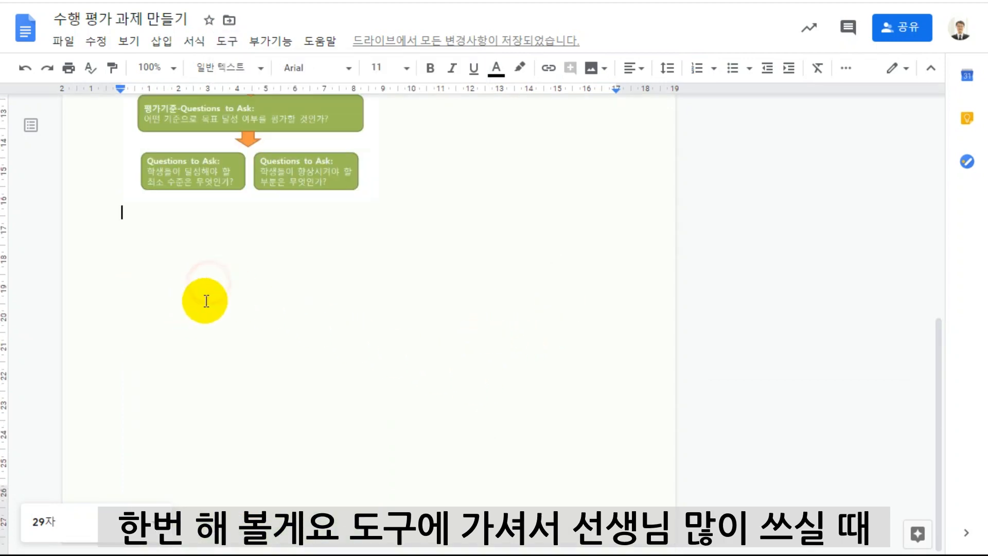
pyautogui.press('Return')
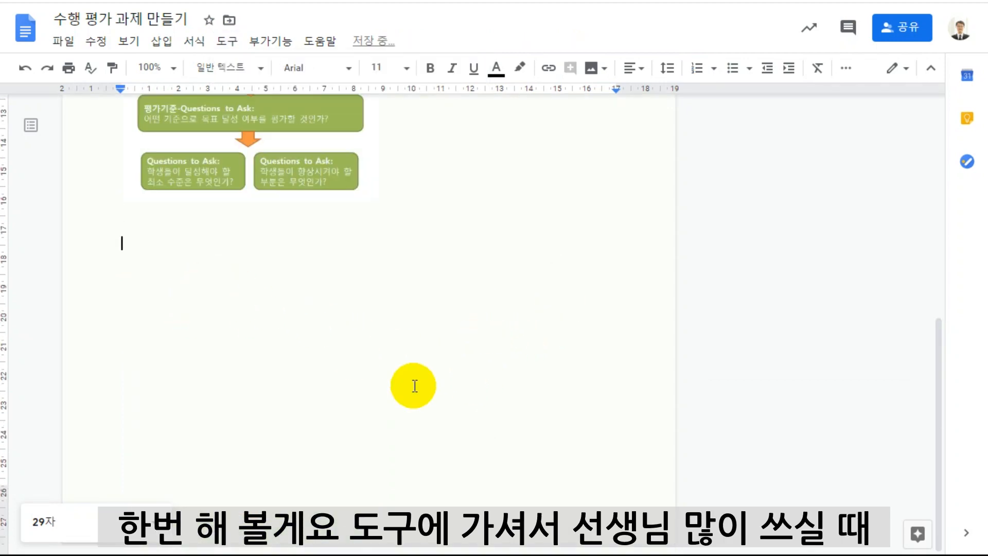
# Dictate Korean text below the image with voice typing, from "안녕하세요 친근한 미래 교실에 오신 여러분을 환영합니다" to "구글은 100점".
pyautogui.click(231, 48)
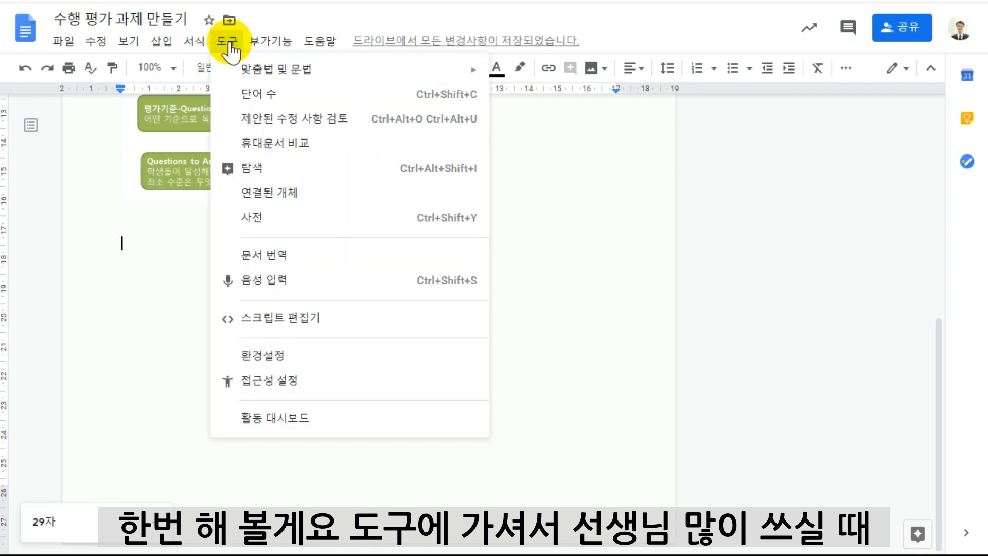
pyautogui.click(269, 282)
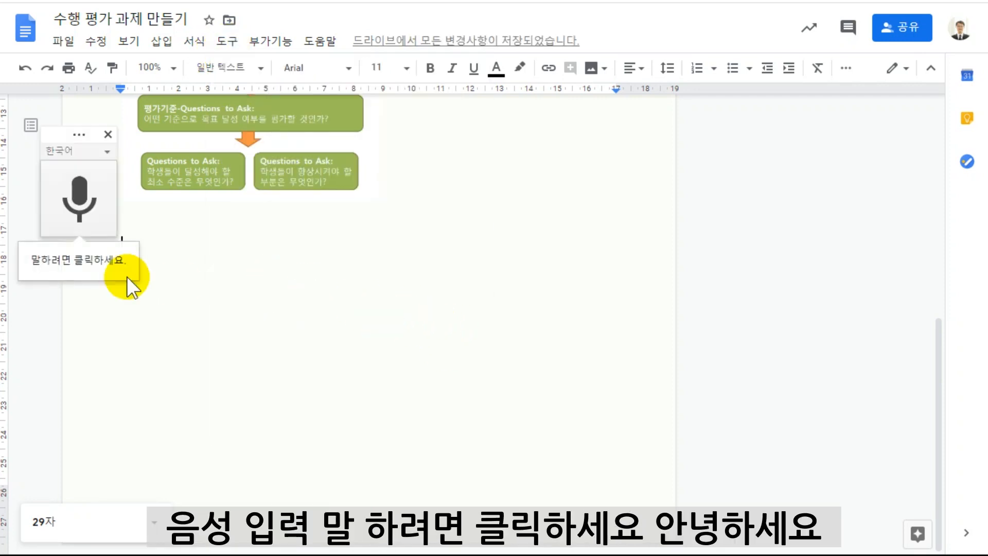
pyautogui.click(80, 204)
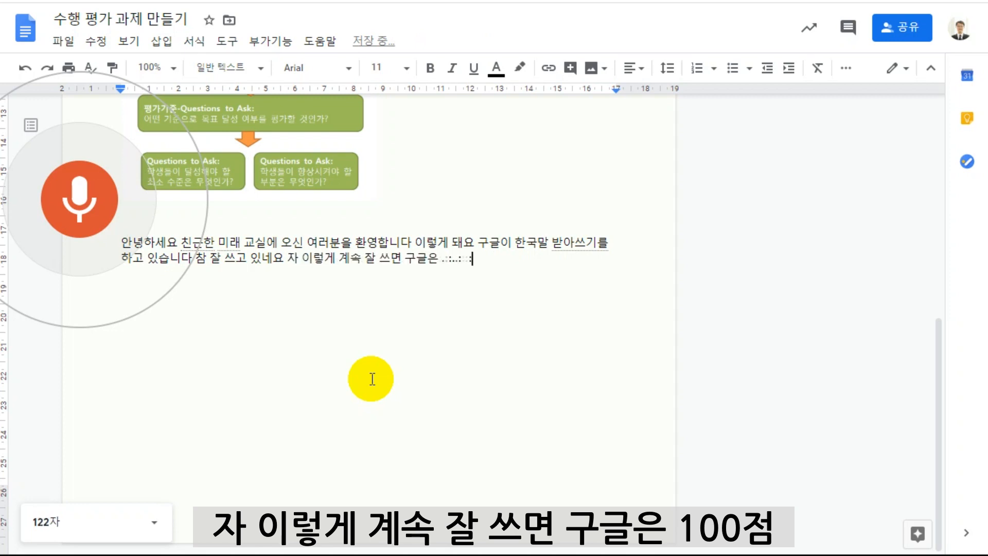
pyautogui.click(64, 203)
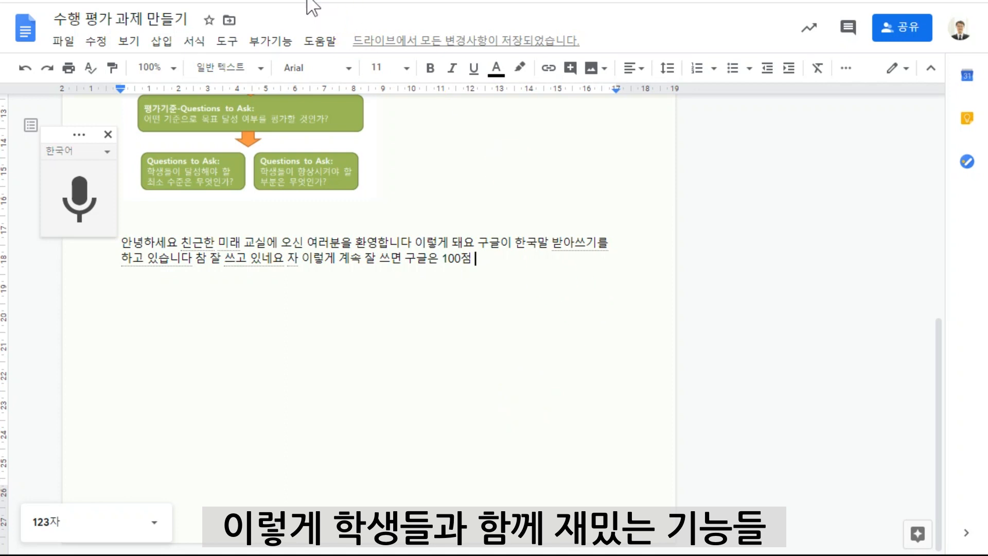
# Open the document's version history to examine who made which changes.
pyautogui.click(72, 44)
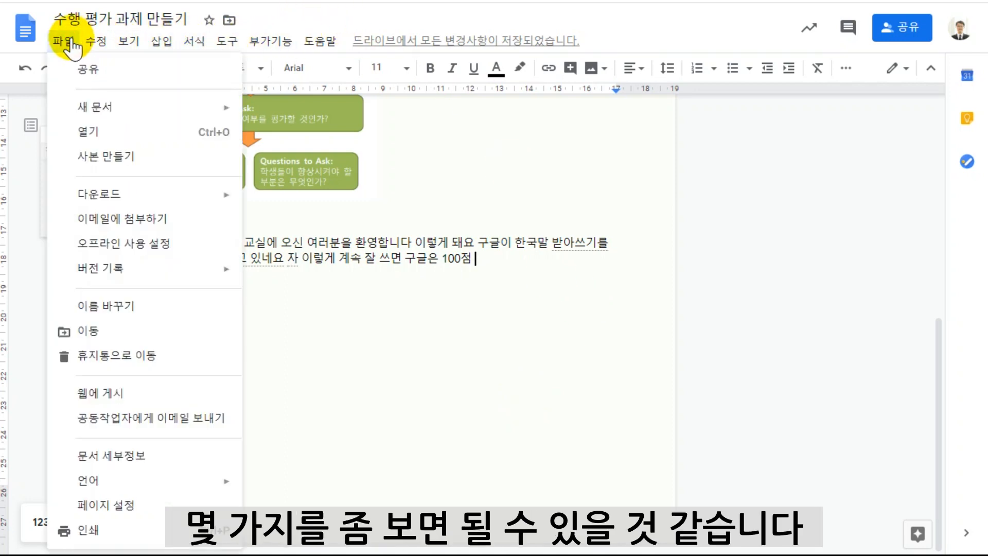
pyautogui.moveTo(133, 275)
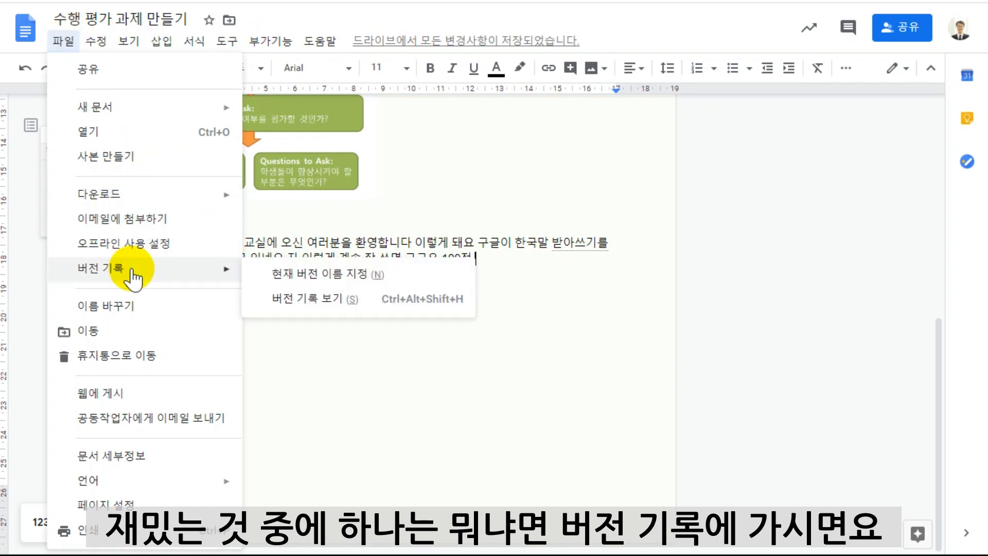
pyautogui.click(318, 294)
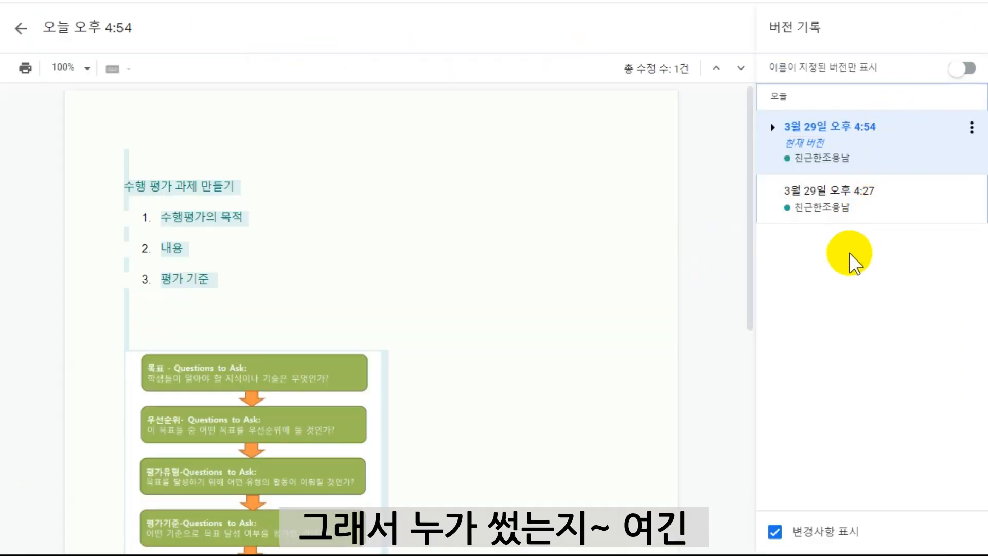
# Compare the document's 4:27 and 4:54 versions in the version history and examine the options available for the current version.
pyautogui.click(833, 201)
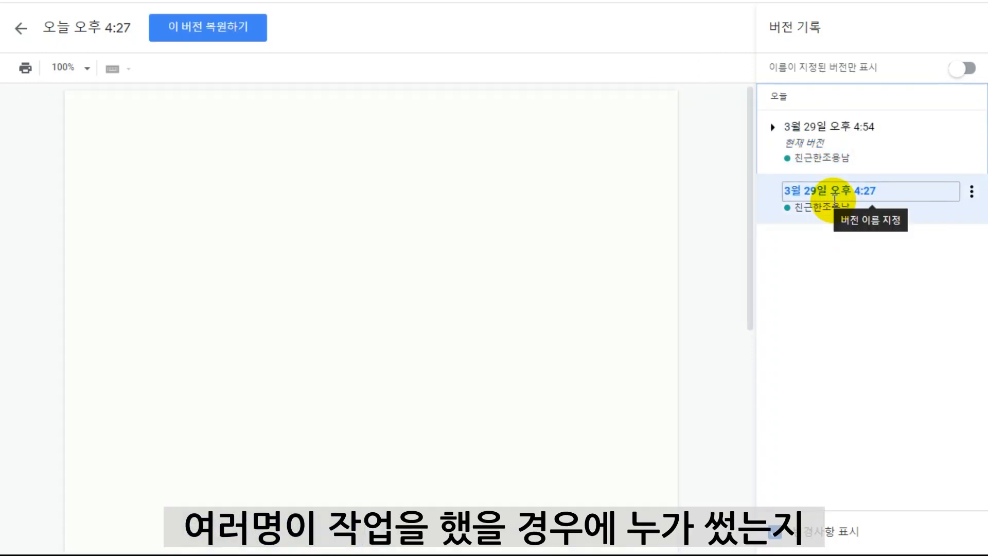
pyautogui.click(822, 164)
pyautogui.click(868, 129)
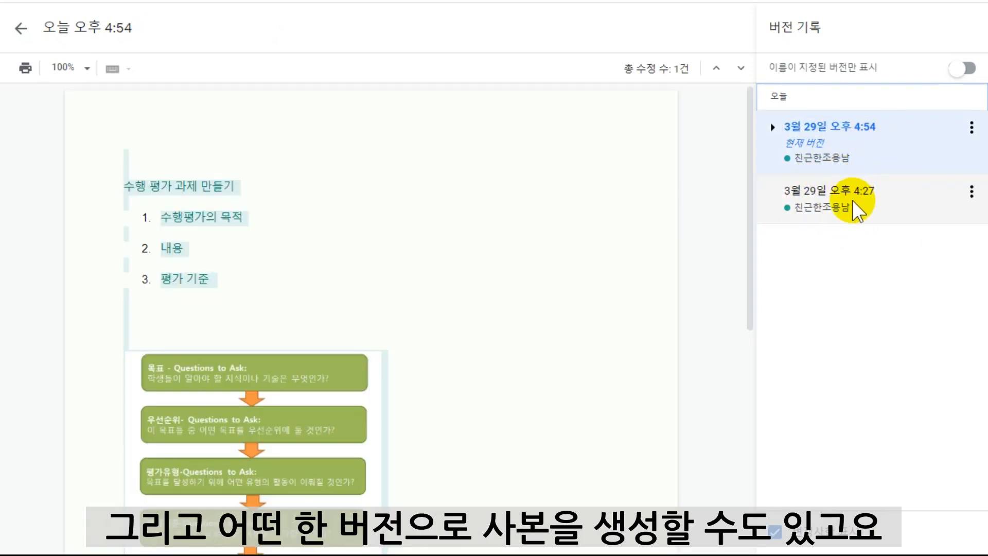
pyautogui.click(971, 128)
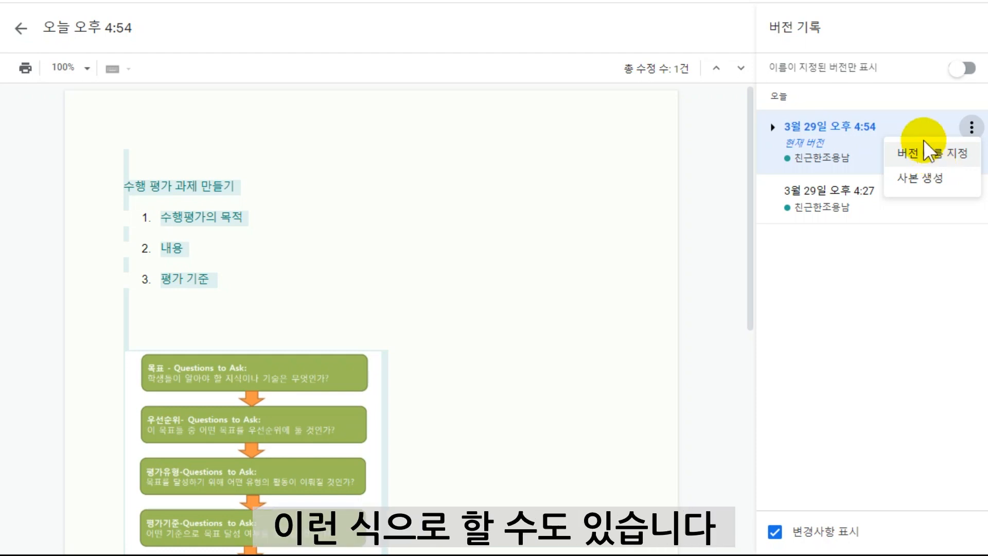
pyautogui.click(868, 101)
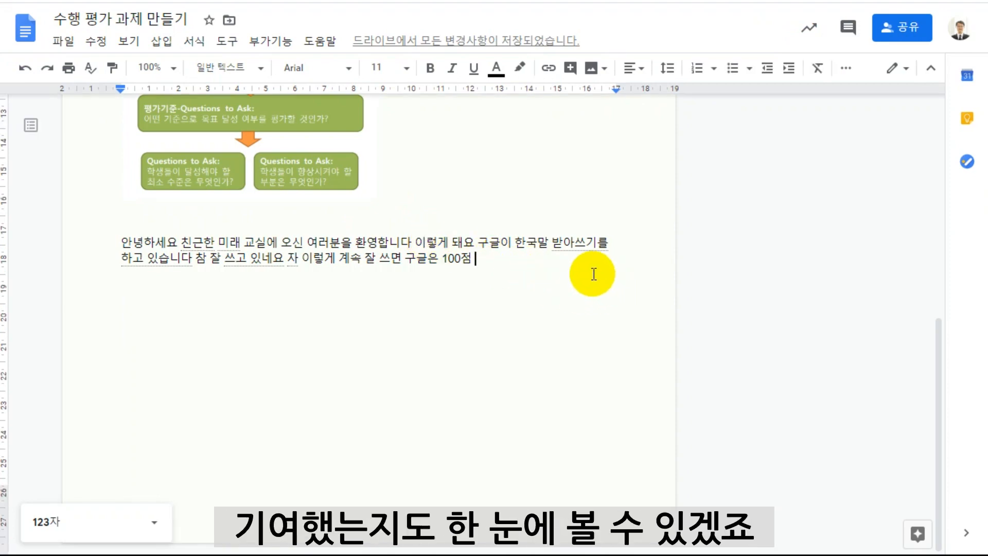
pyautogui.scroll(6, 541, 265)
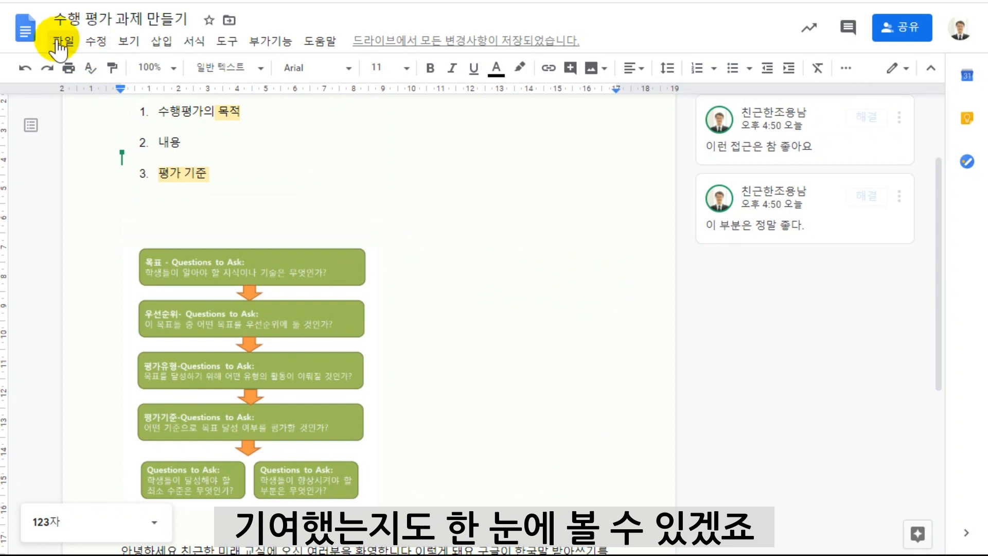
pyautogui.click(59, 42)
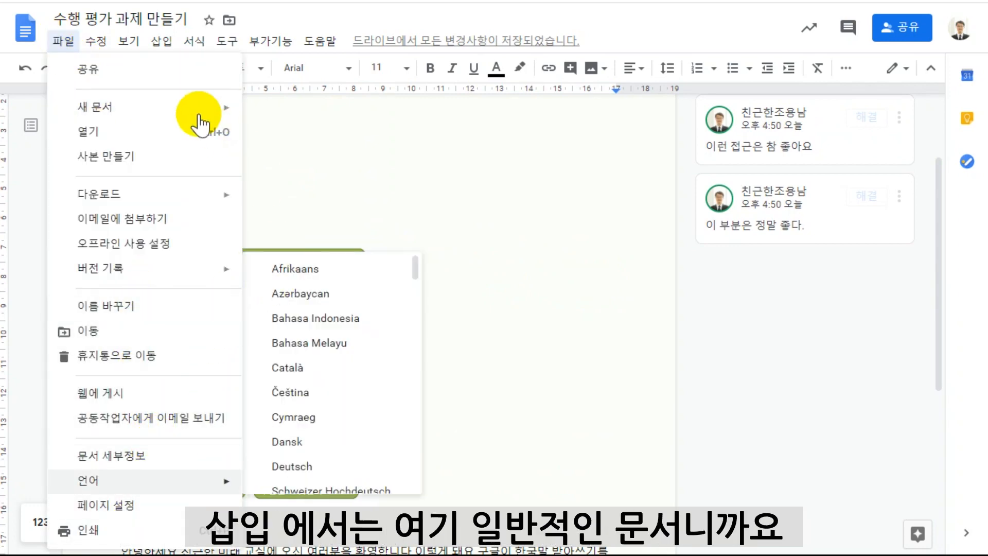
pyautogui.moveTo(159, 38)
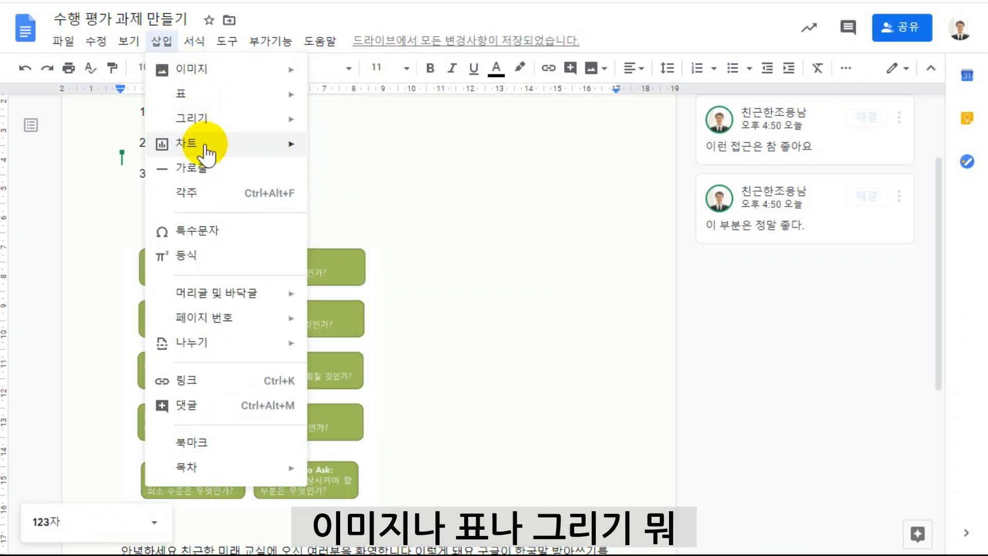
pyautogui.moveTo(215, 276)
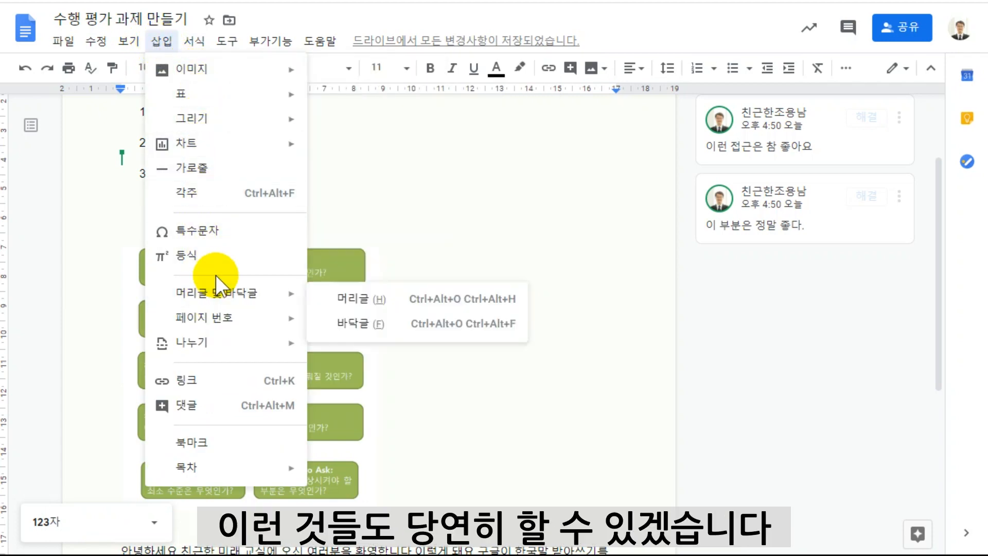
pyautogui.moveTo(237, 353)
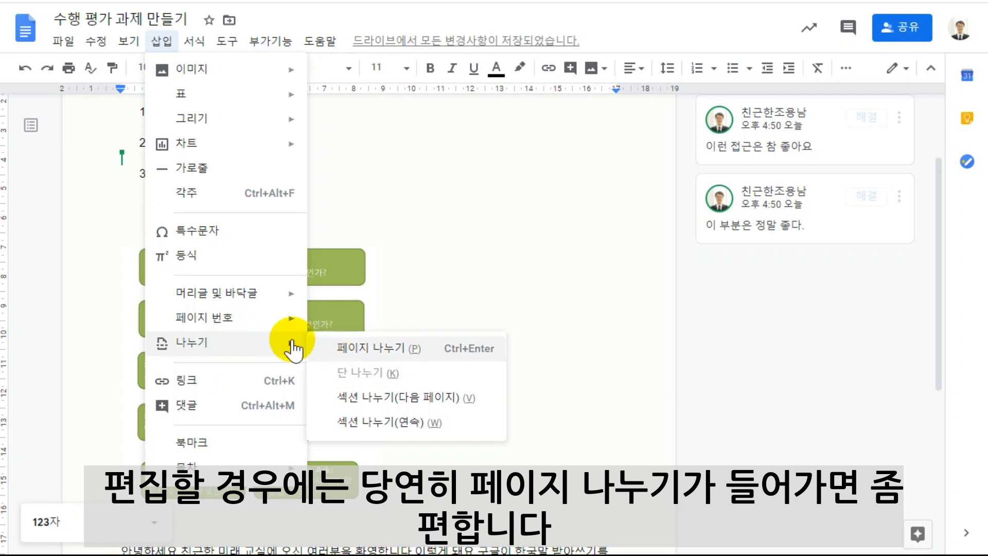
pyautogui.moveTo(190, 44)
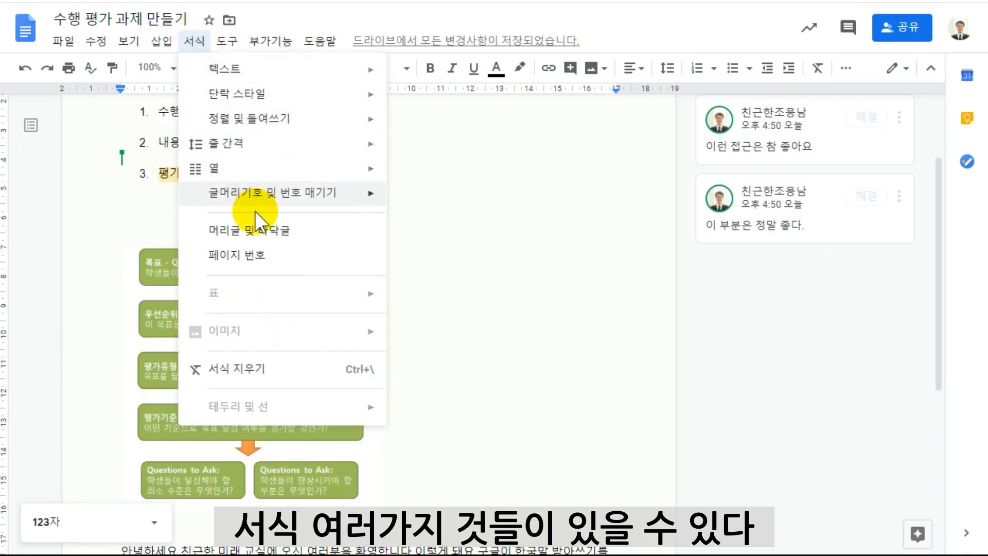
pyautogui.moveTo(314, 41)
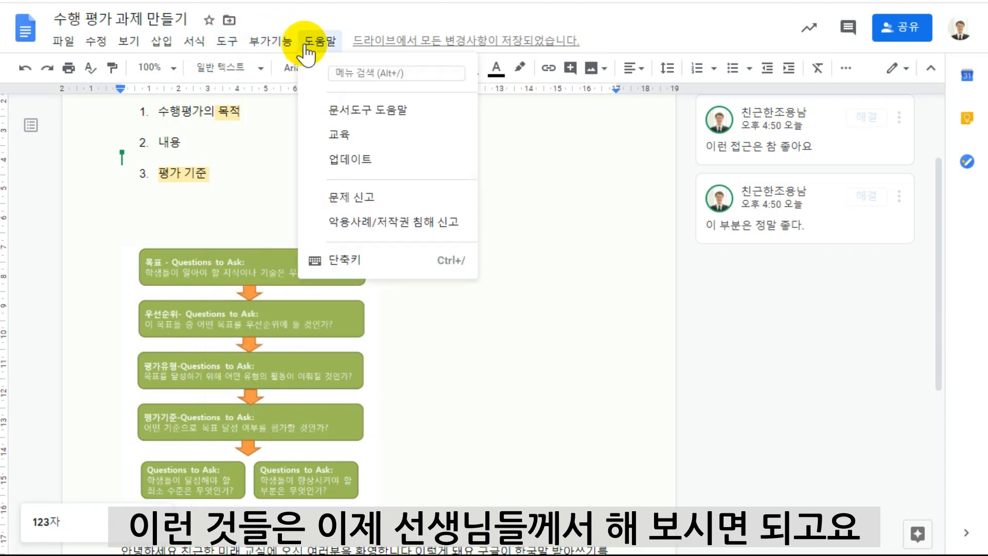
pyautogui.click(525, 309)
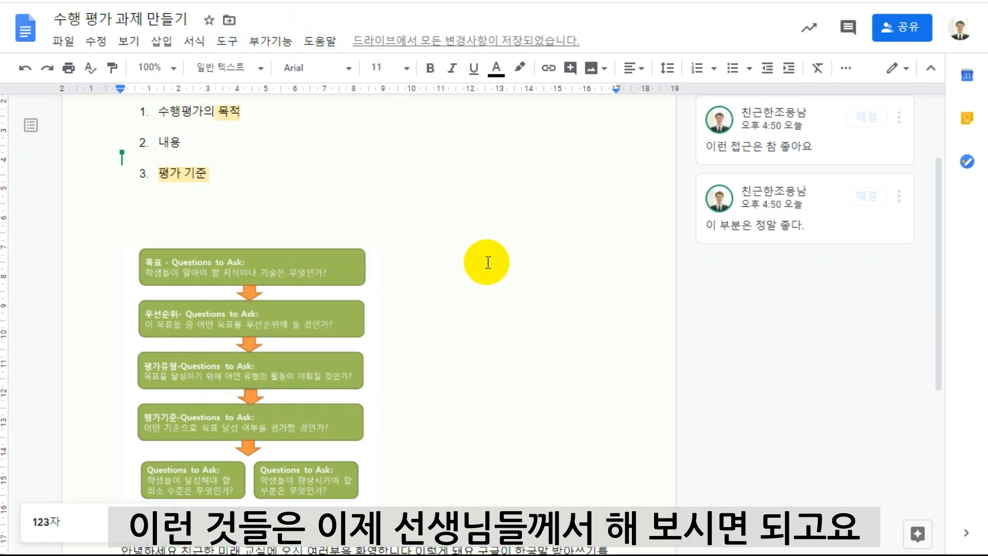
pyautogui.scroll(2, 481, 309)
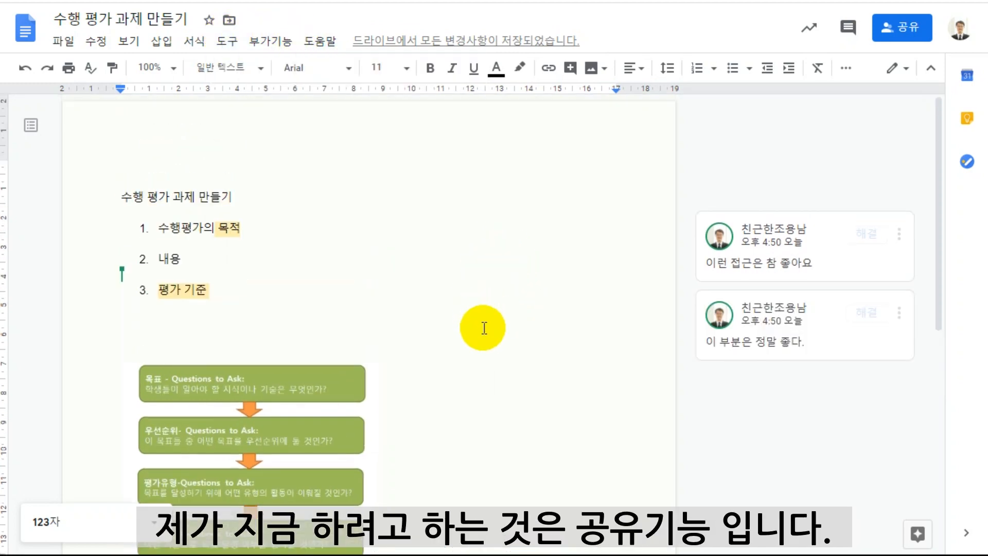
# Open the document's sharing settings and examine the edit, comment and view permissions that can be given to invited people.
pyautogui.click(898, 35)
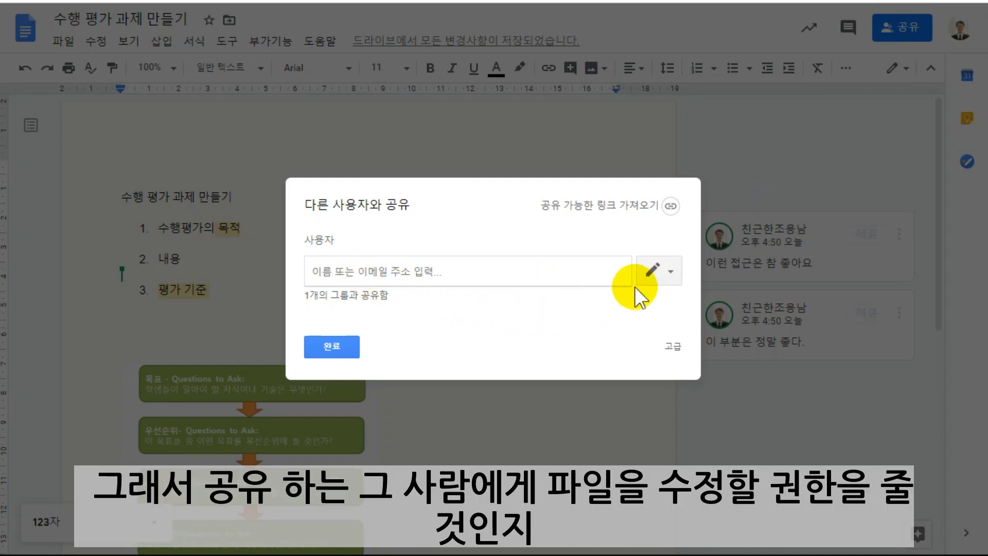
pyautogui.click(669, 271)
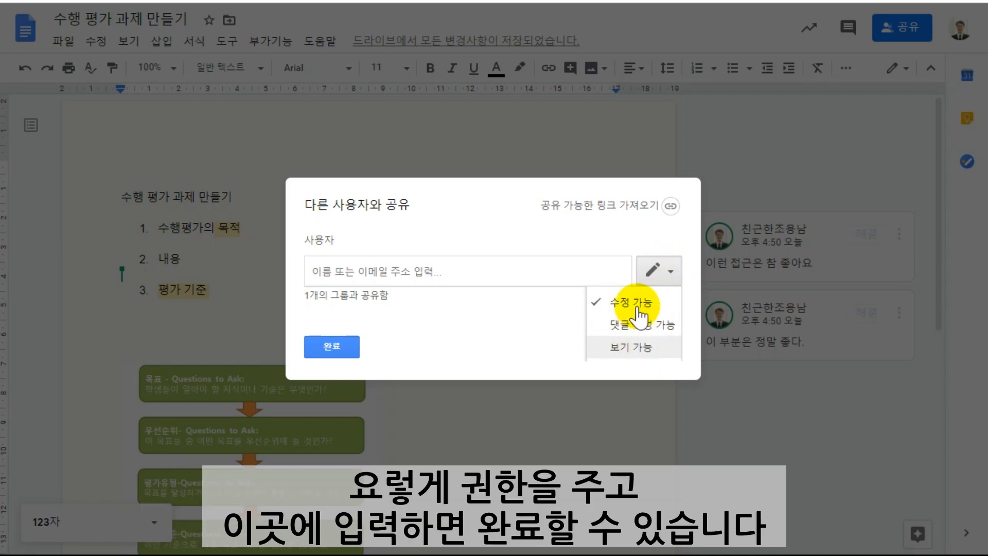
pyautogui.click(517, 322)
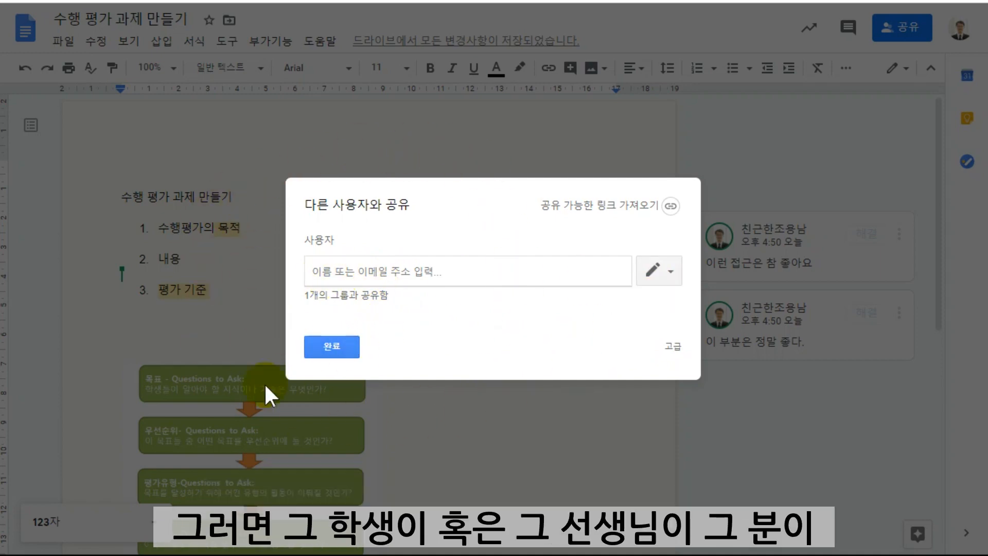
pyautogui.click(669, 271)
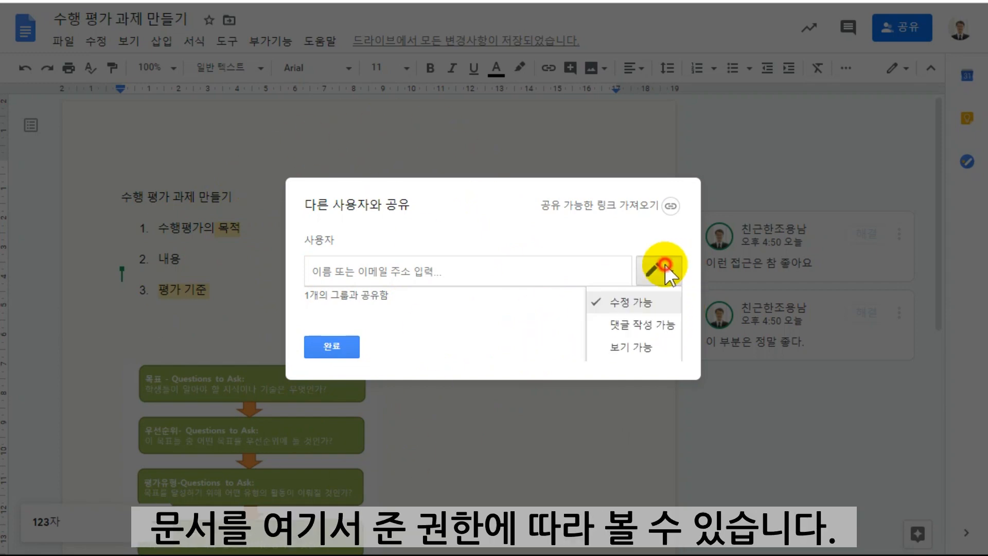
pyautogui.click(533, 321)
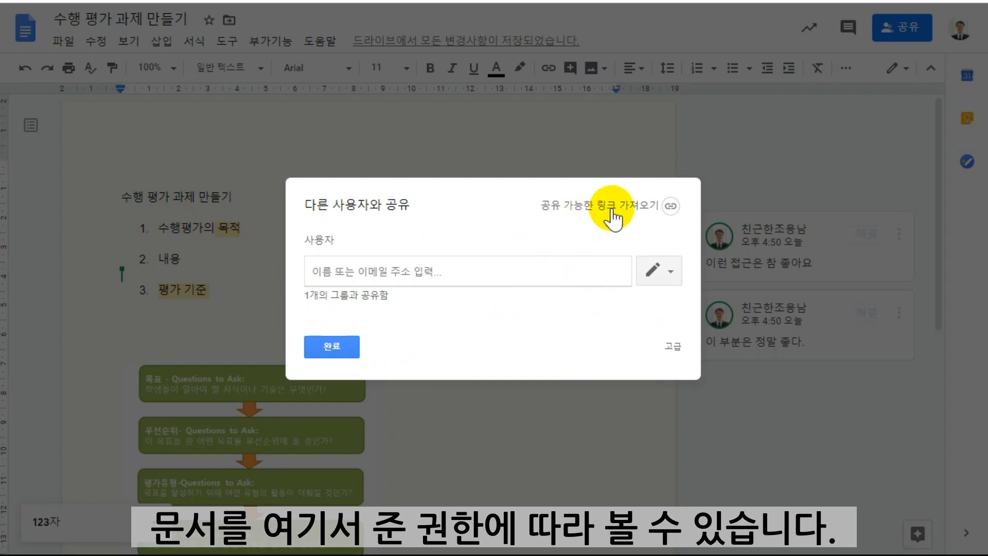
# Turn on link sharing so all 꿈의학교 users with the link can view the document, and copy the link.
pyautogui.click(671, 206)
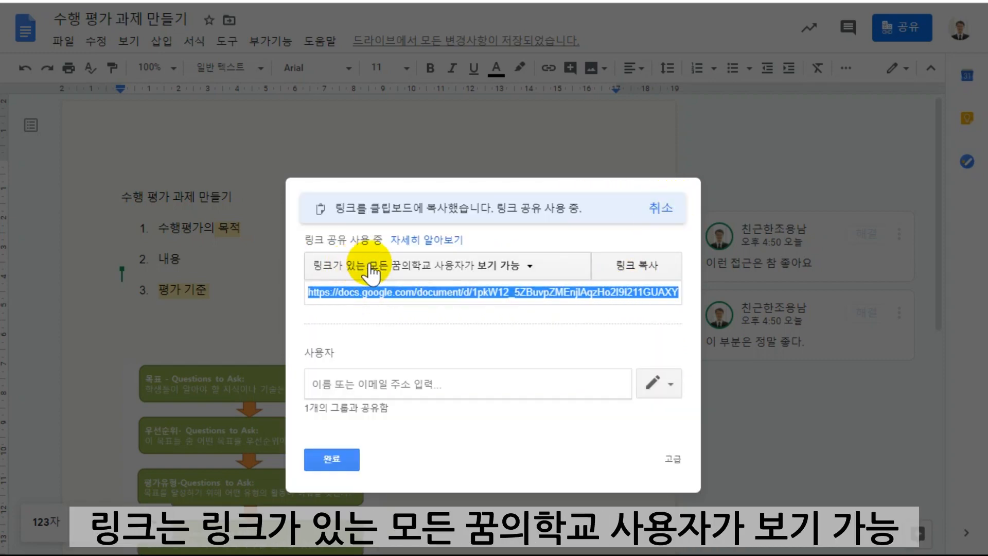
pyautogui.click(530, 266)
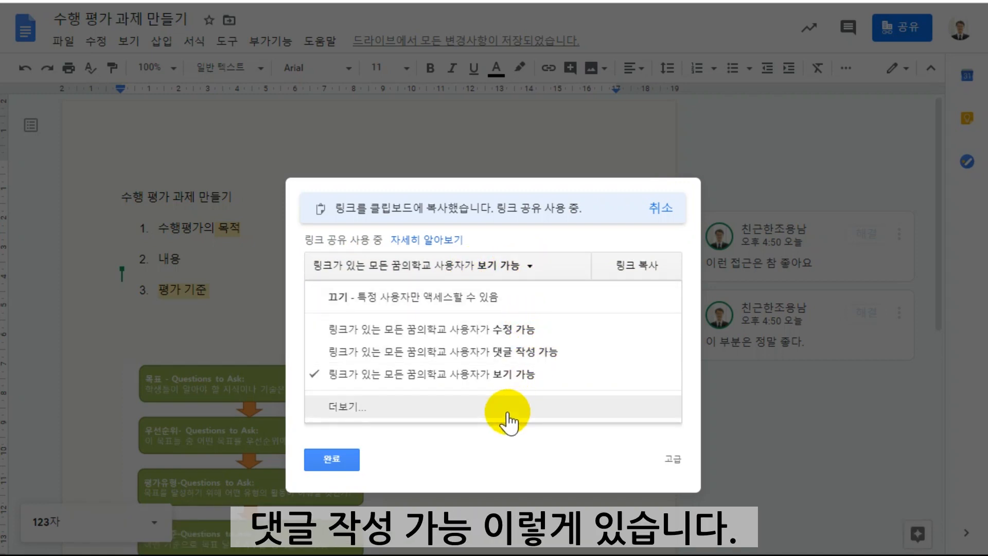
pyautogui.click(458, 444)
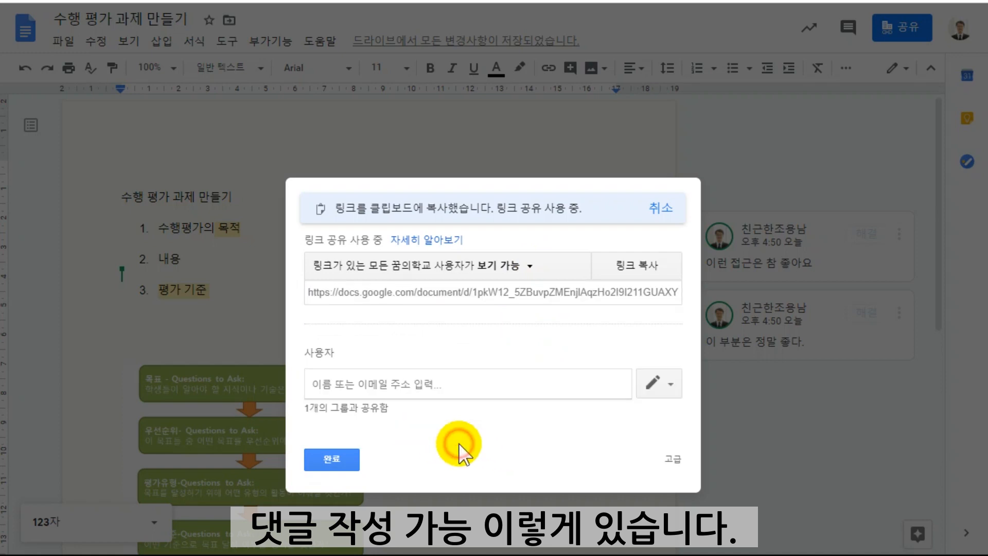
pyautogui.click(634, 265)
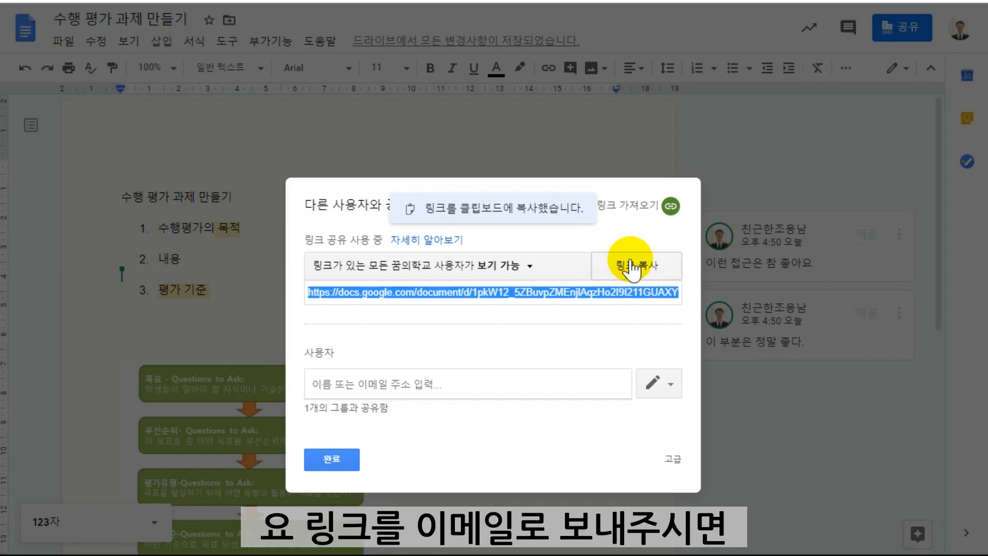
pyautogui.click(334, 457)
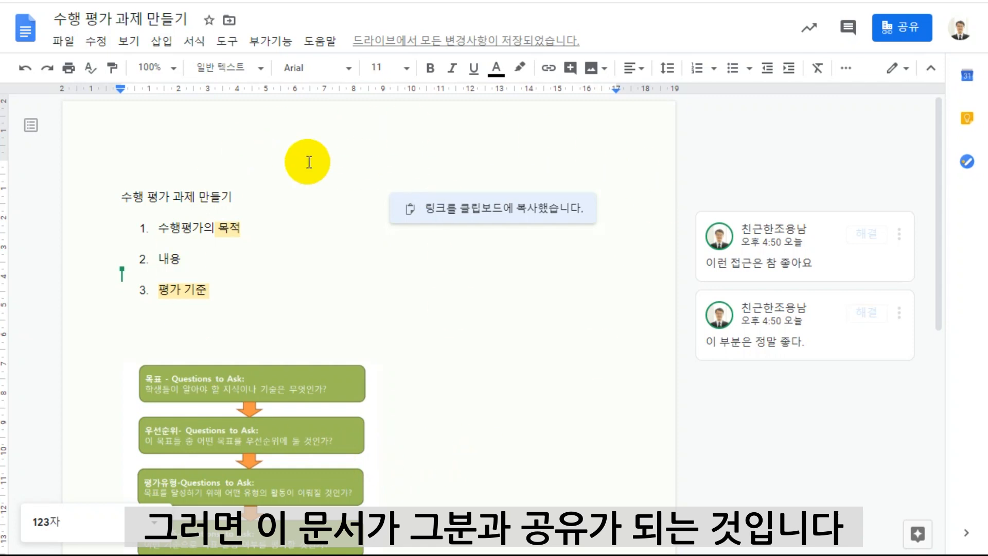
# Switch the document from editing to suggesting mode (제안).
pyautogui.click(261, 198)
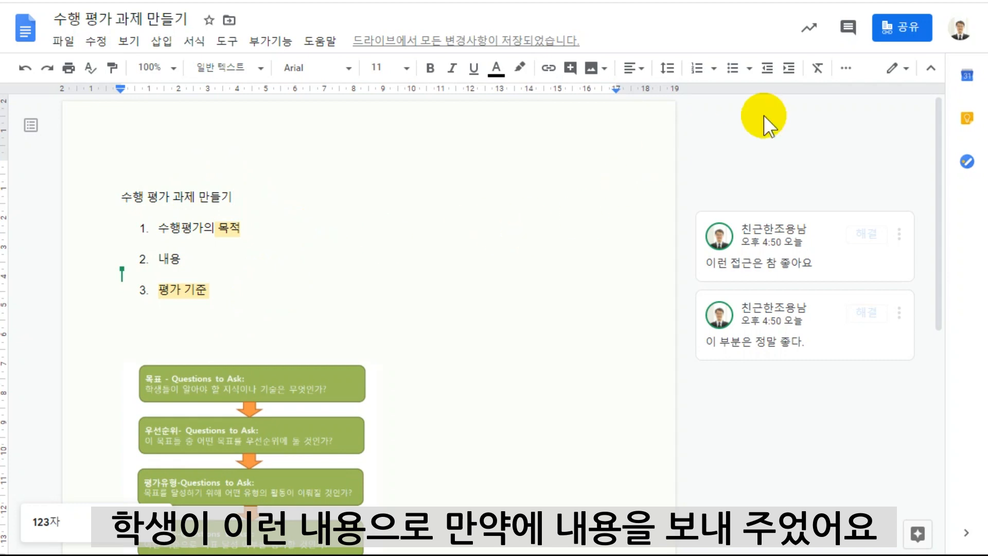
pyautogui.click(900, 67)
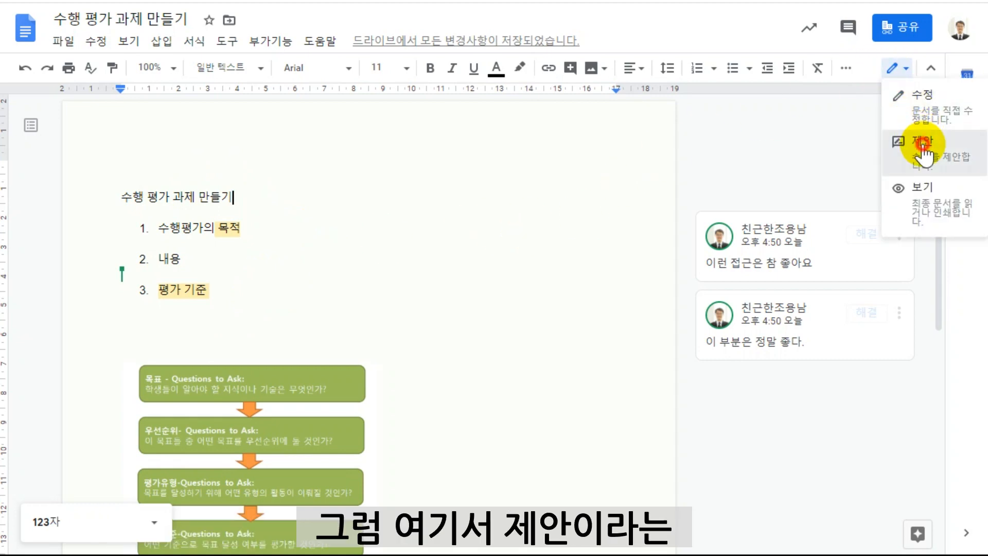
pyautogui.click(906, 147)
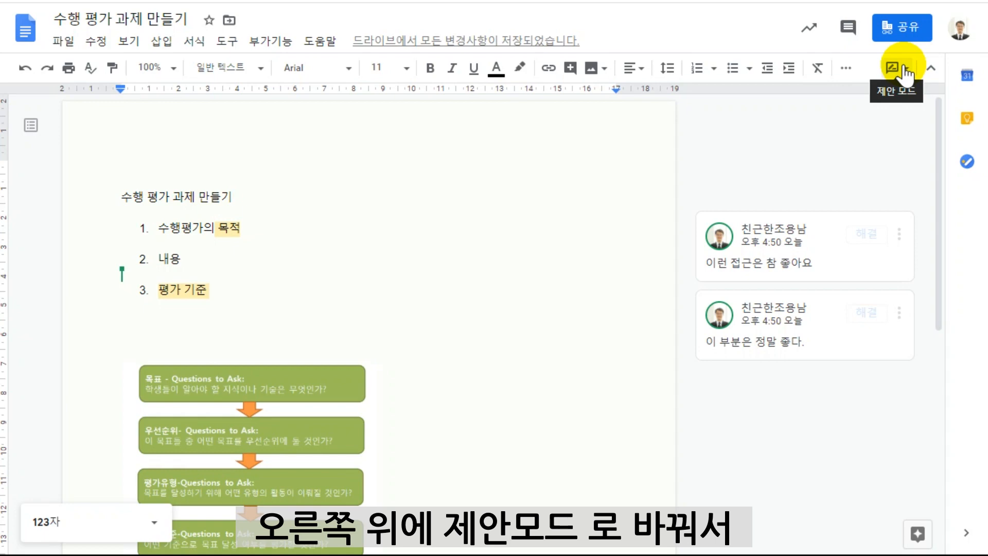
pyautogui.click(901, 68)
pyautogui.click(936, 147)
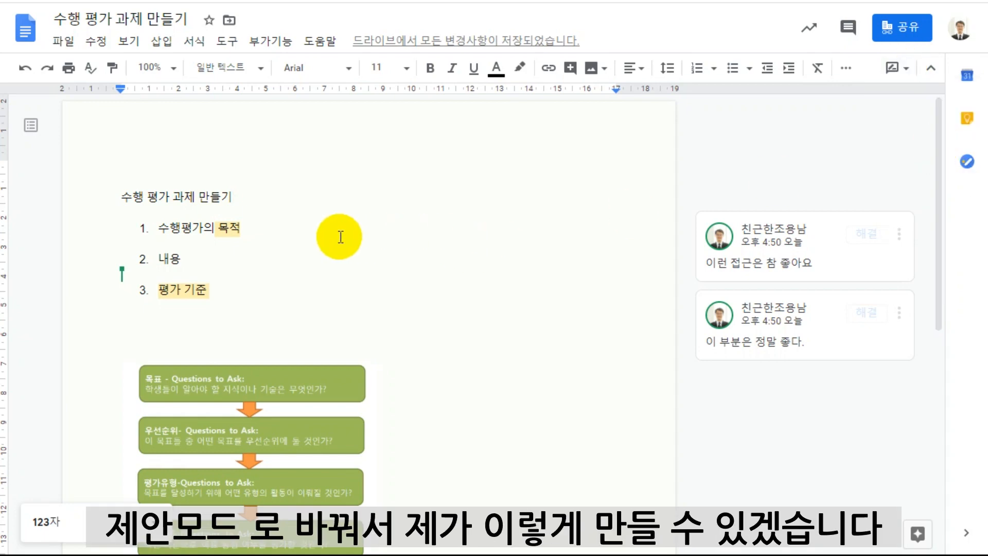
# Suggest replacing "만들기" with "창조하기" in the title line "수행 평가 과제 만들기".
pyautogui.click(271, 199)
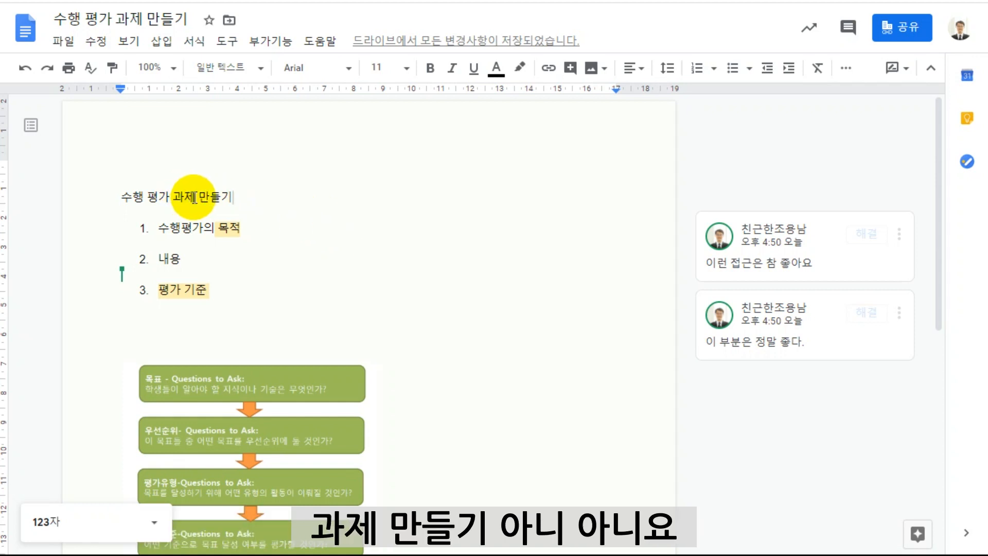
pyautogui.moveTo(201, 196); pyautogui.dragTo(228, 198)
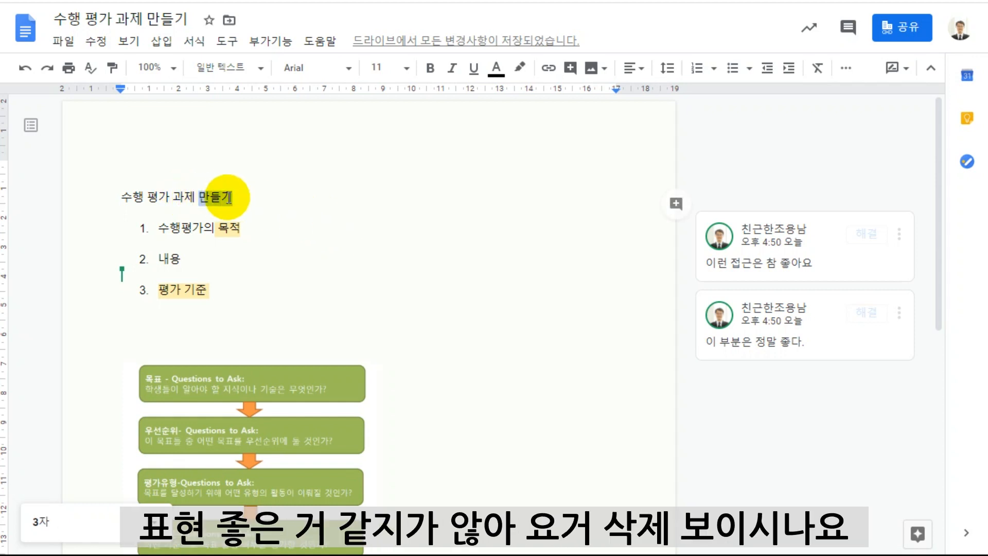
pyautogui.press('Delete')
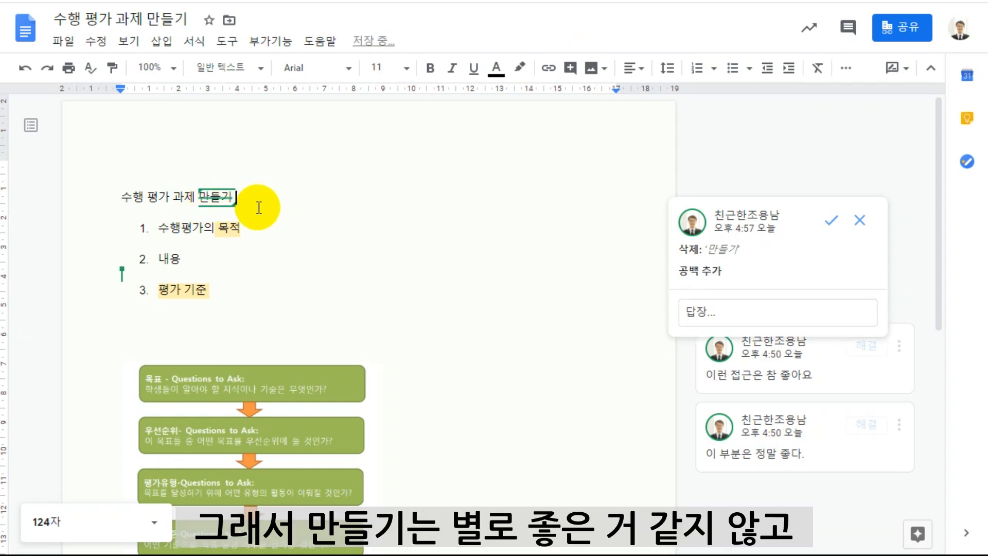
pyautogui.write('창지')
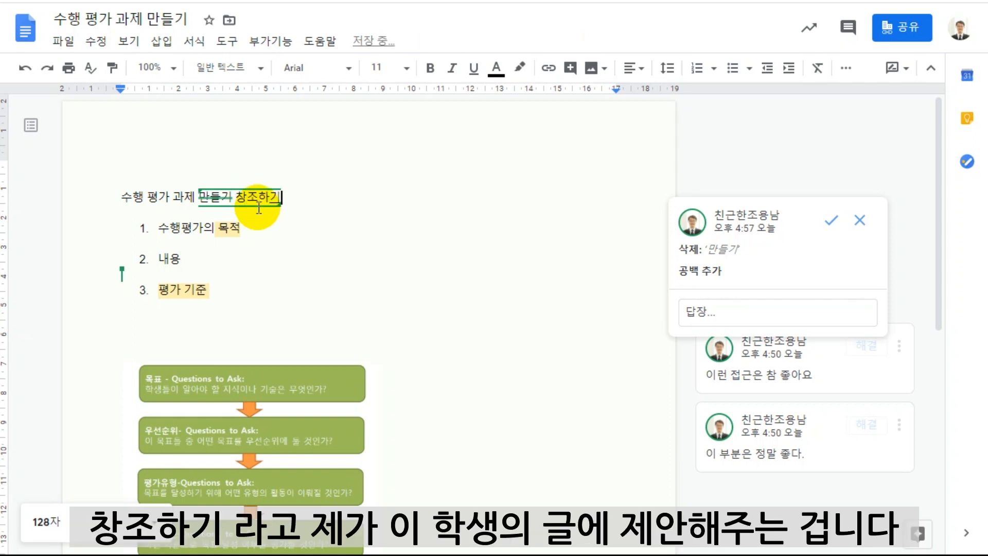
pyautogui.click(303, 241)
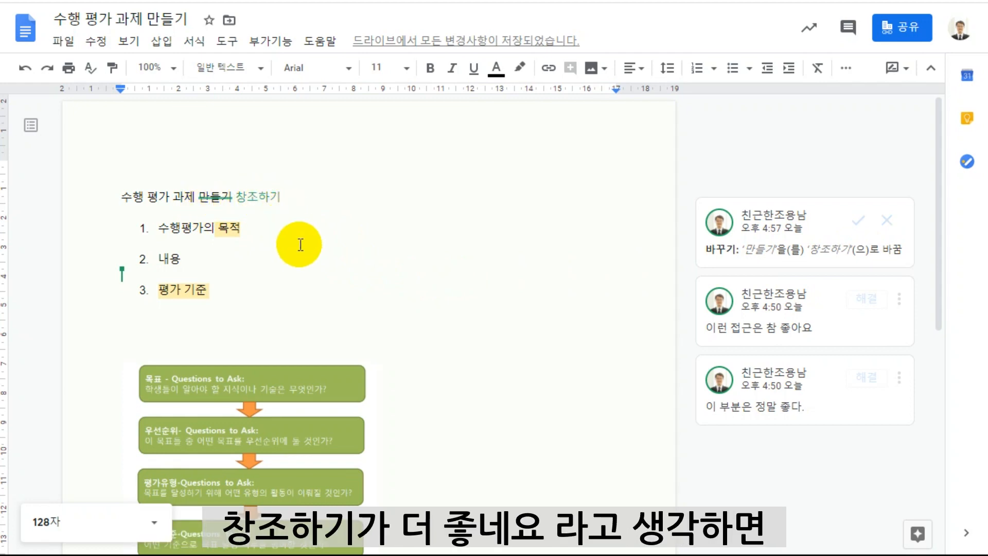
# Accept the suggested replacement in the title line, and undo the acceptance.
pyautogui.click(861, 218)
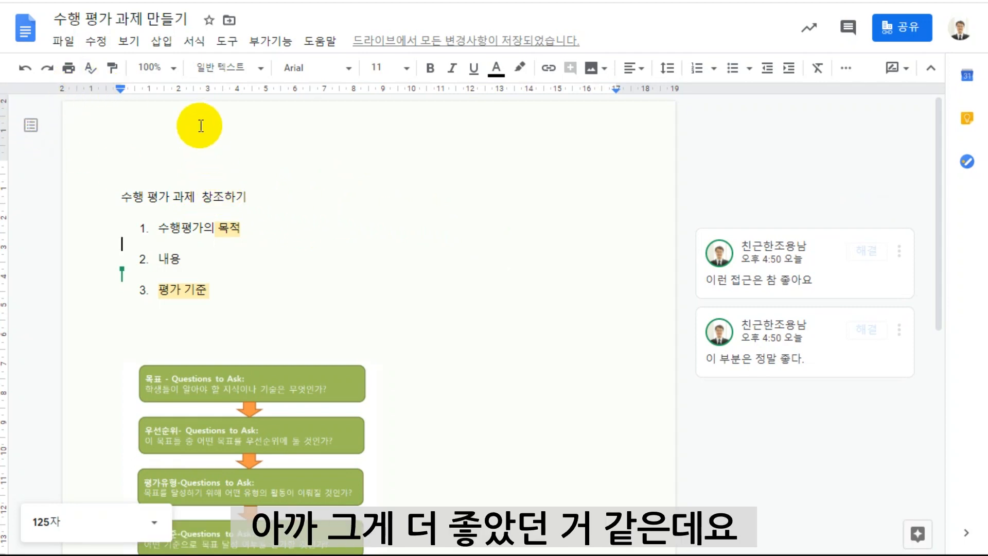
pyautogui.click(24, 69)
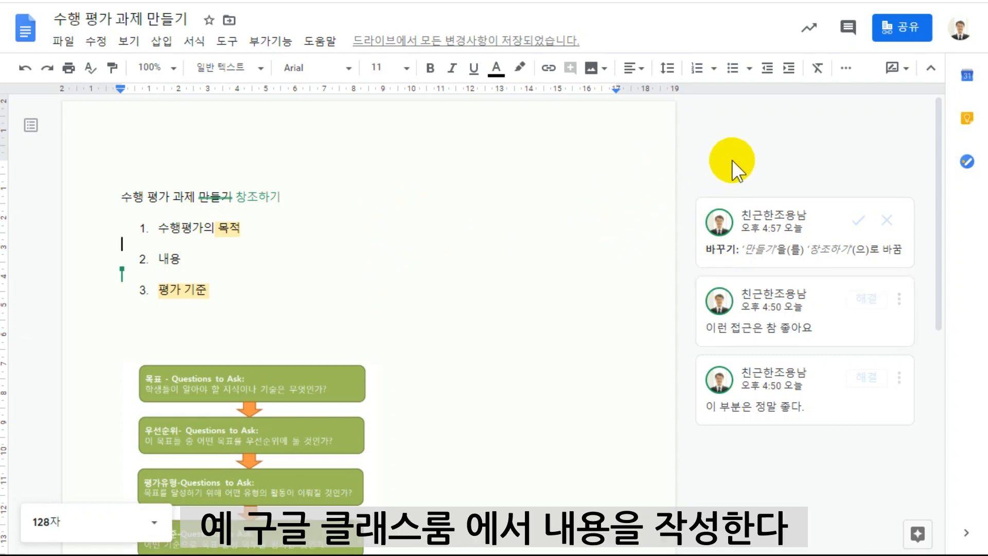
pyautogui.scroll(-8, 452, 292)
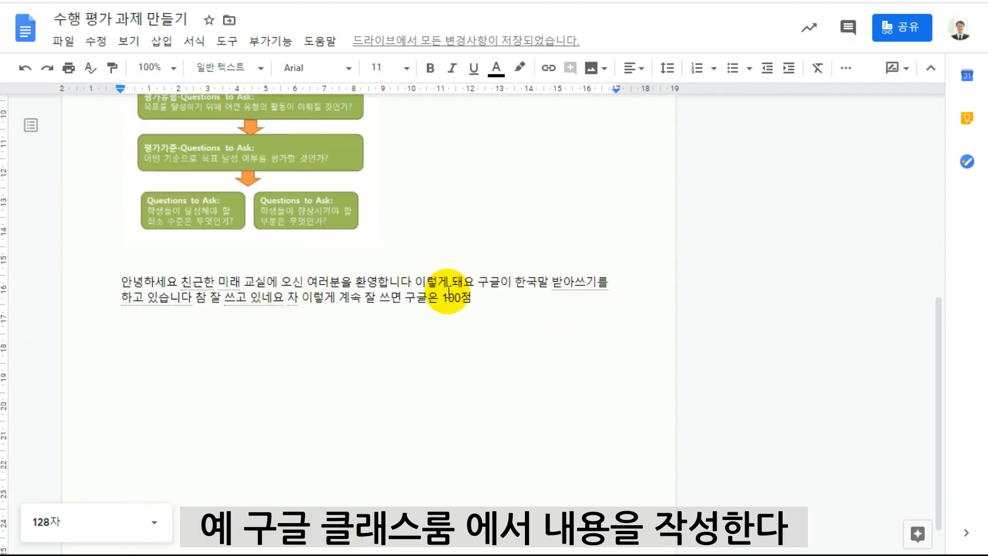
# Switch to Google Classroom, open the assigned students' work for 과정평가, open 테스트3's document for grading, and view the student list.
pyautogui.scroll(8, 473, 296)
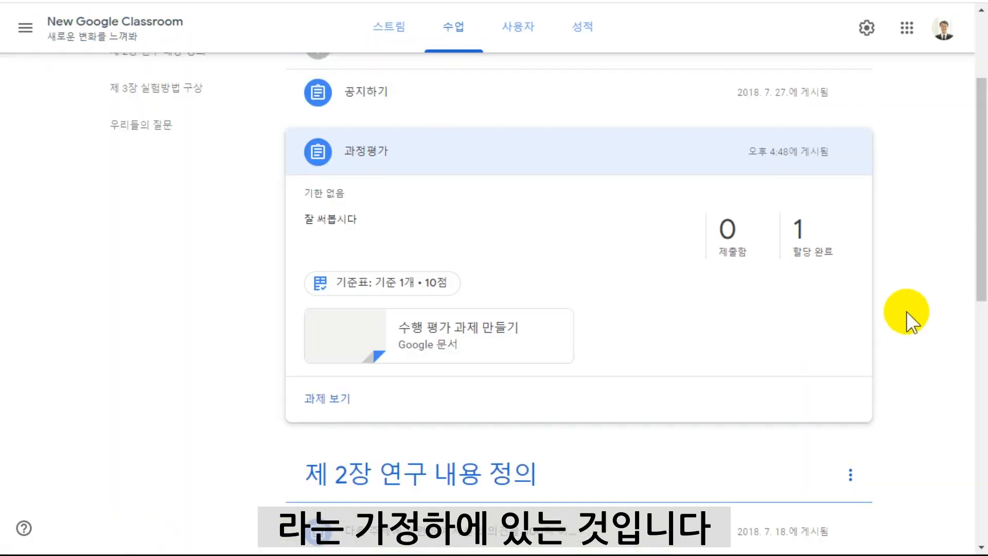
pyautogui.click(904, 291)
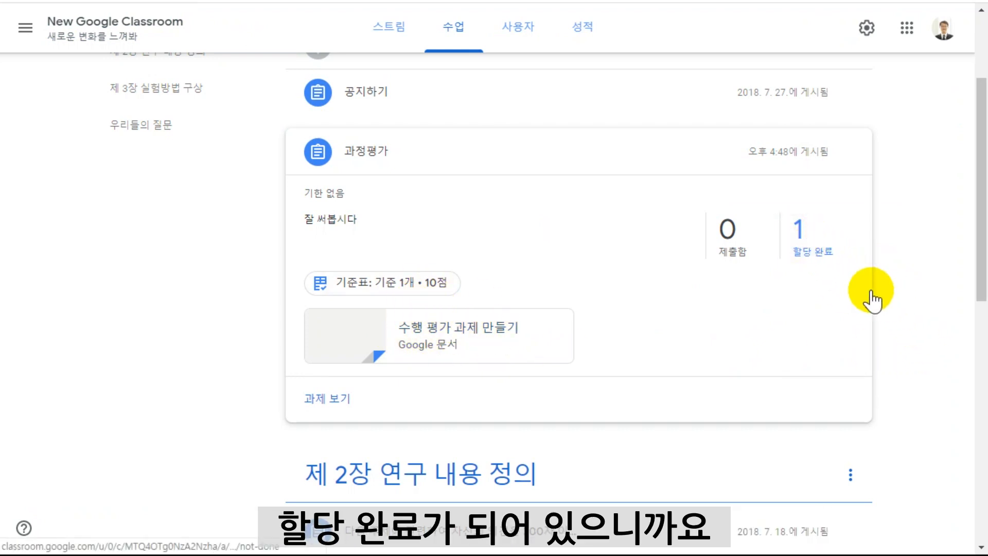
pyautogui.click(844, 276)
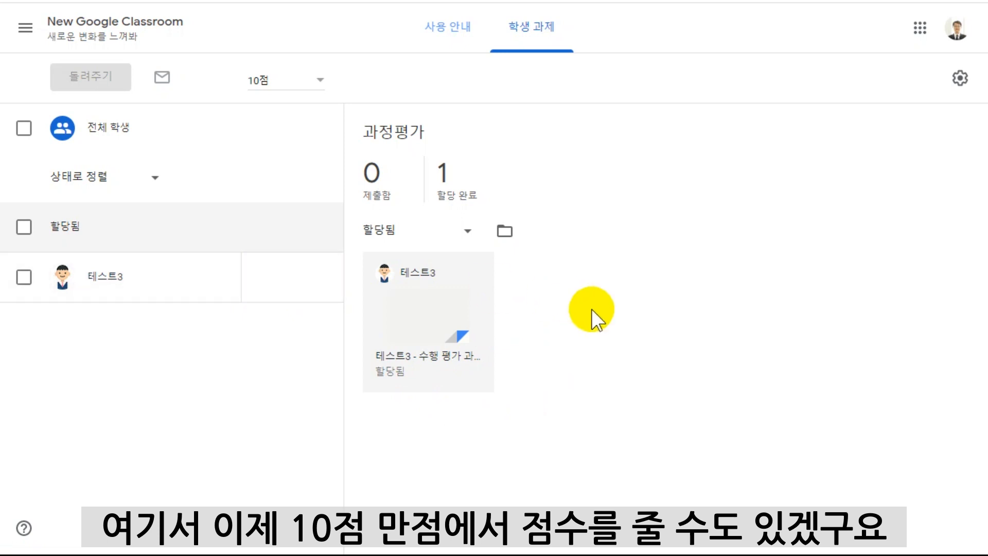
pyautogui.click(449, 333)
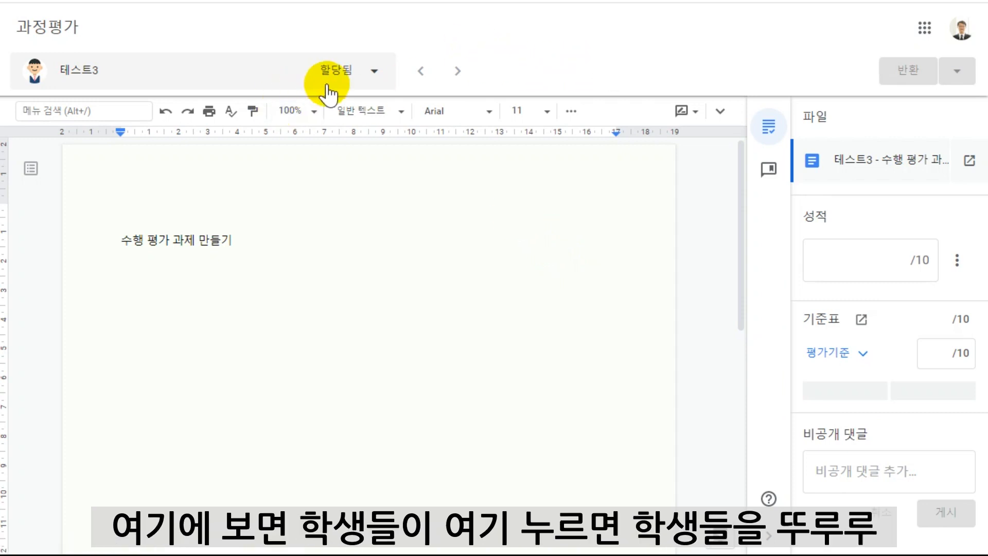
pyautogui.click(375, 73)
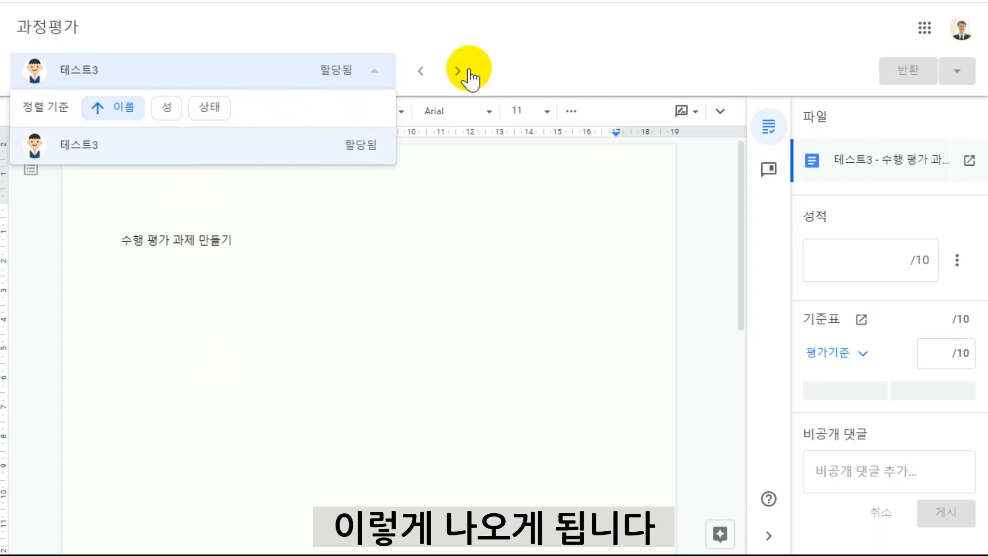
pyautogui.click(552, 61)
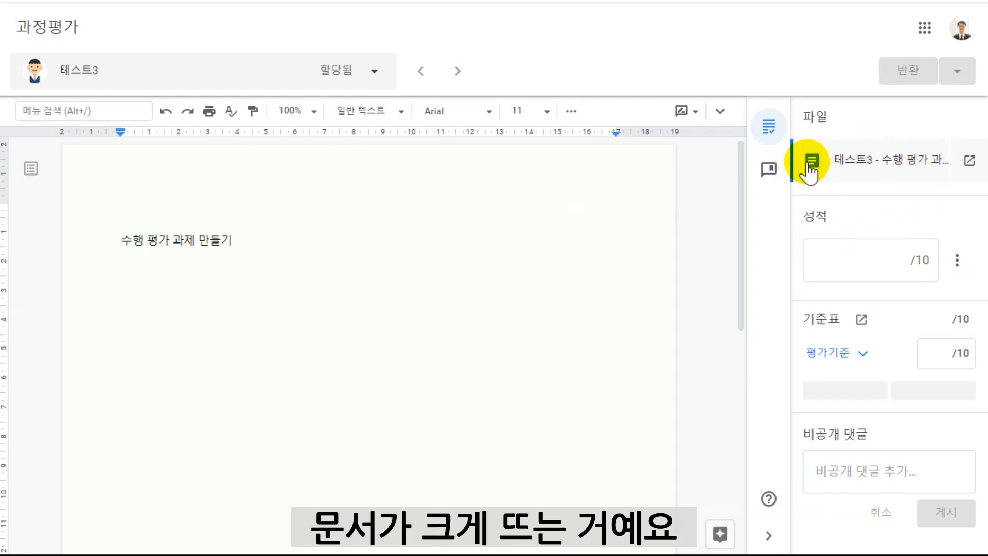
# Grade 테스트3's work 8 out of 10 and expand the 평가기준 rubric criterion to view its levels.
pyautogui.click(867, 259)
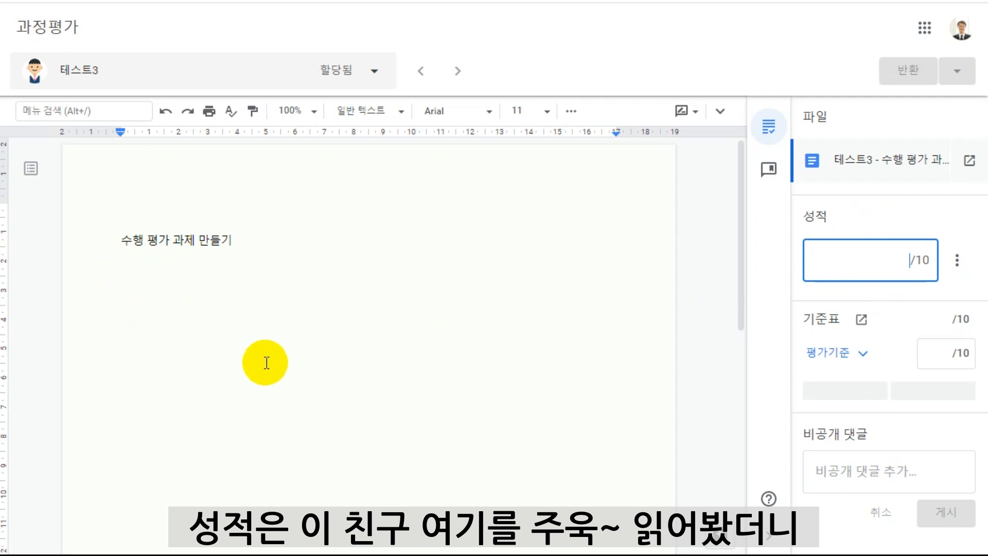
pyautogui.write('8')
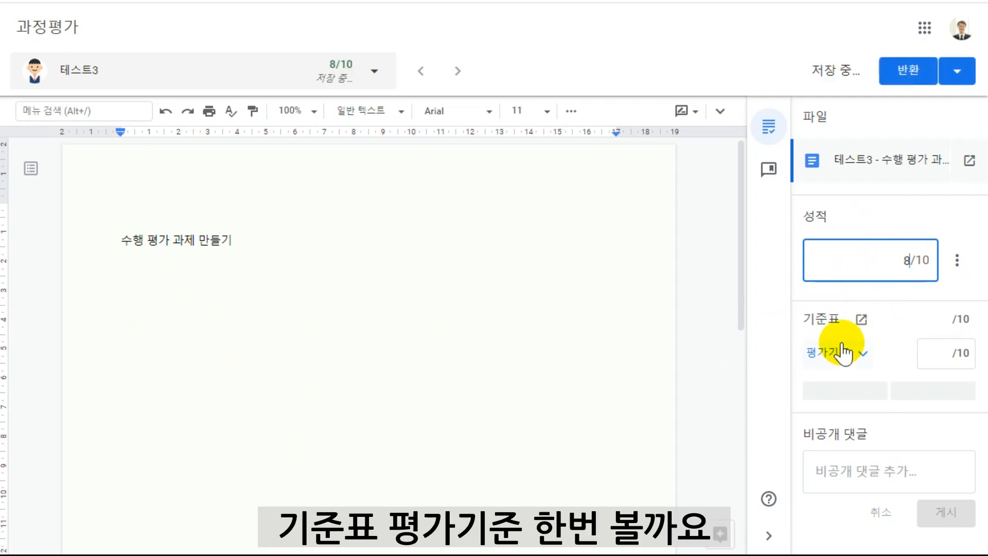
pyautogui.click(865, 355)
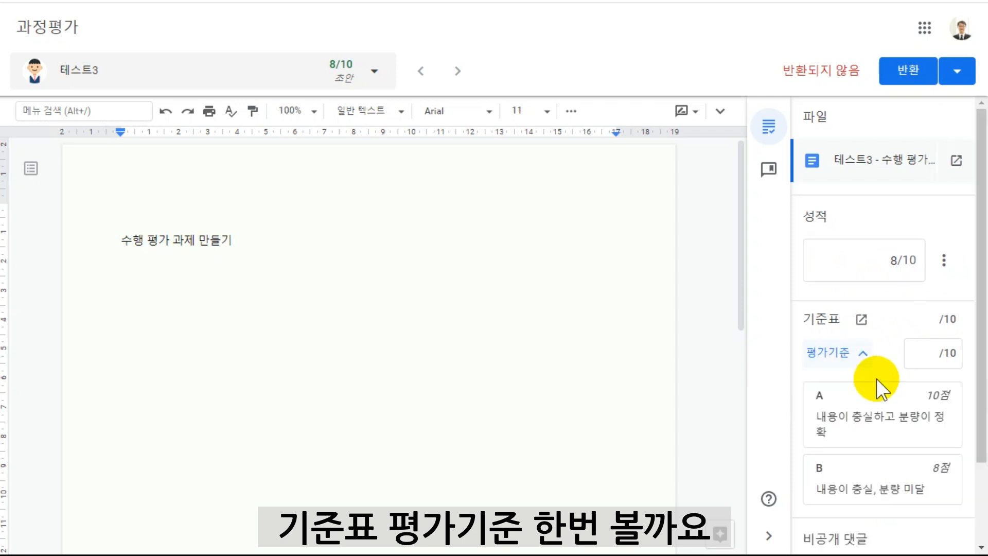
pyautogui.scroll(-2, 870, 371)
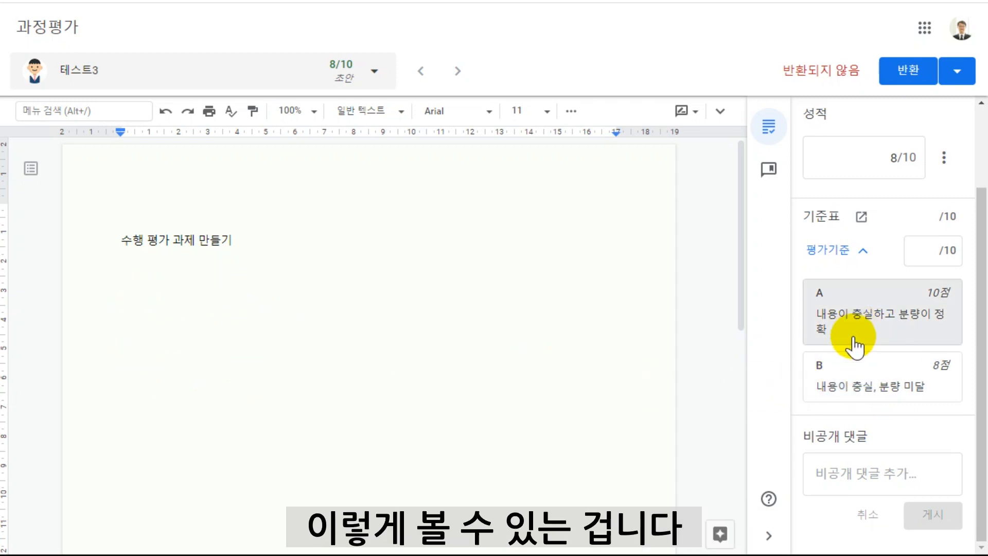
pyautogui.scroll(2, 857, 340)
pyautogui.scroll(-2, 875, 371)
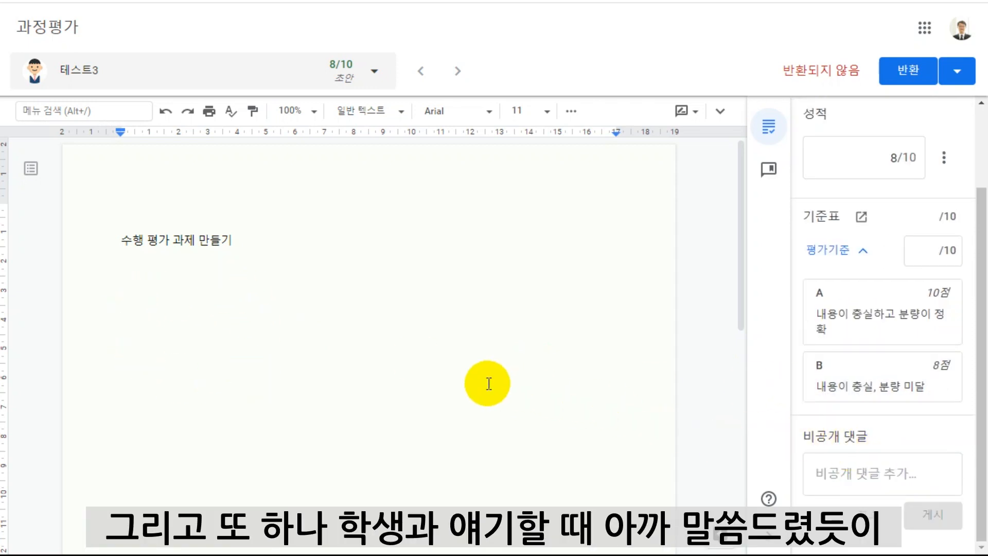
# Start a comment on the line "수행 평가 과제 만들기" in 테스트3's document.
pyautogui.click(383, 318)
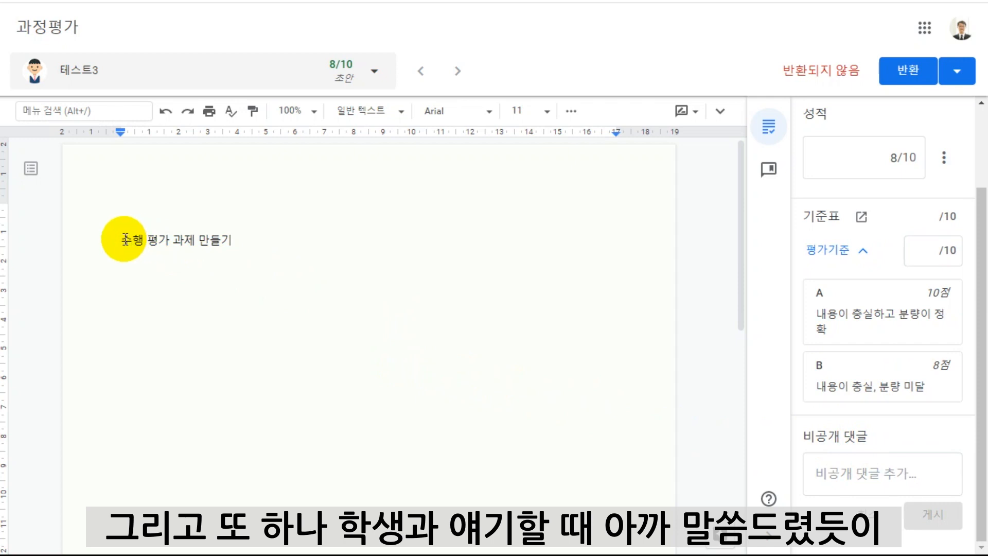
pyautogui.moveTo(121, 239); pyautogui.dragTo(246, 239)
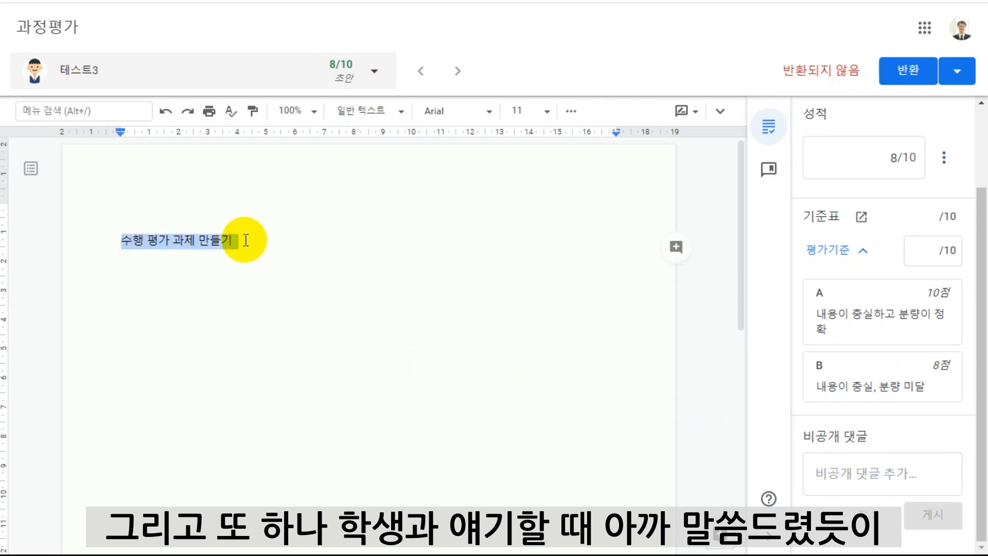
pyautogui.click(676, 247)
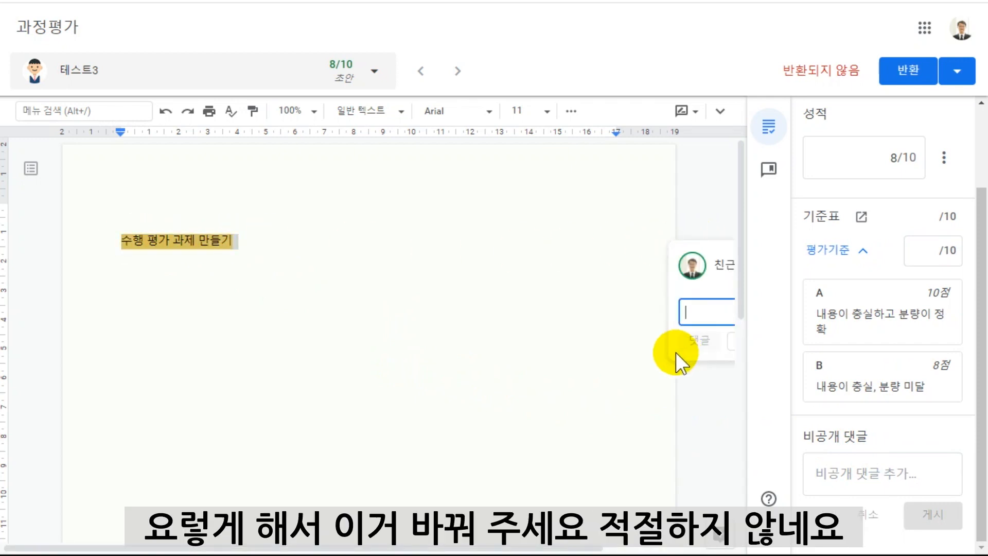
pyautogui.write('이거 바')
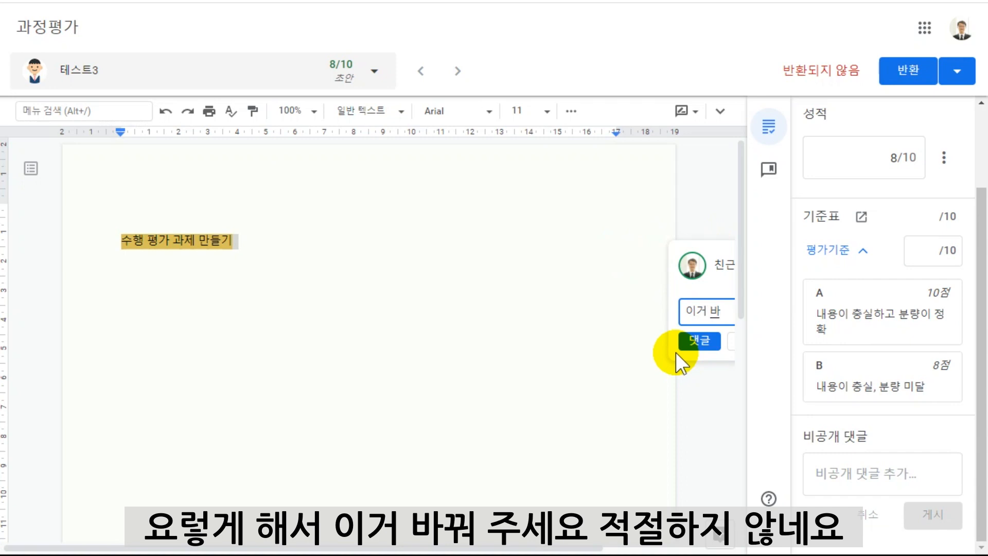
pyautogui.write('꿔 주세요')
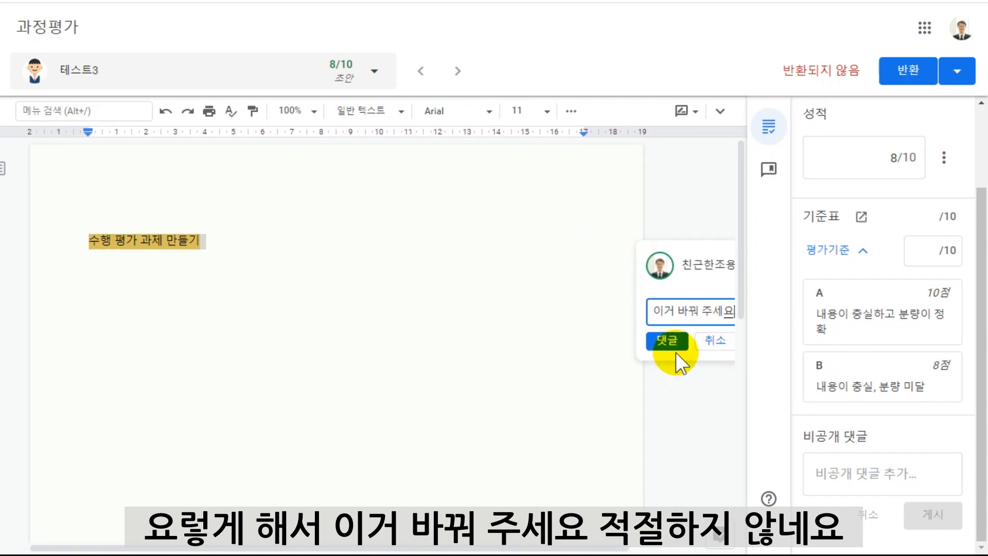
pyautogui.write('. 적지절하지 않네')
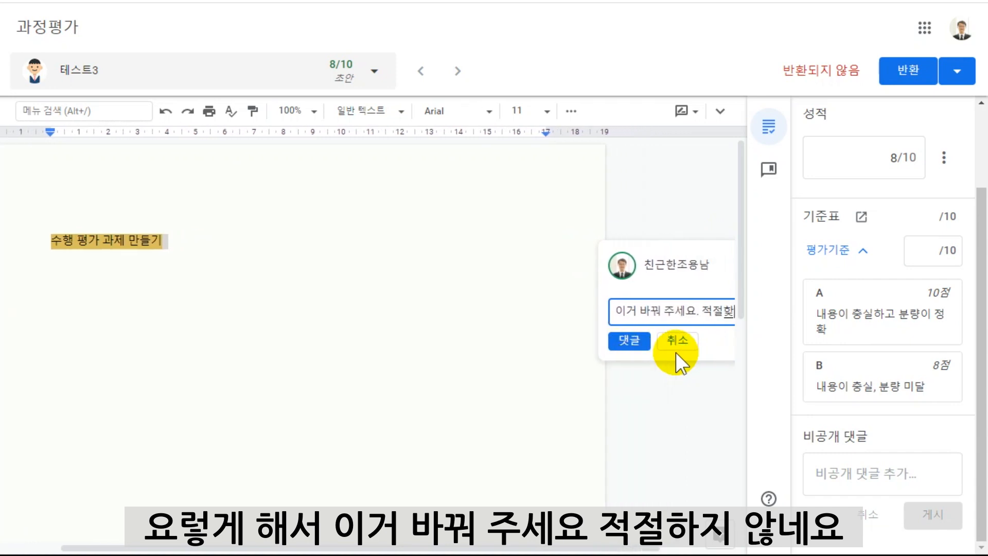
pyautogui.press('BackSpace')
pyautogui.press('BackSpace')
pyautogui.press('BackSpace')
pyautogui.press('BackSpace')
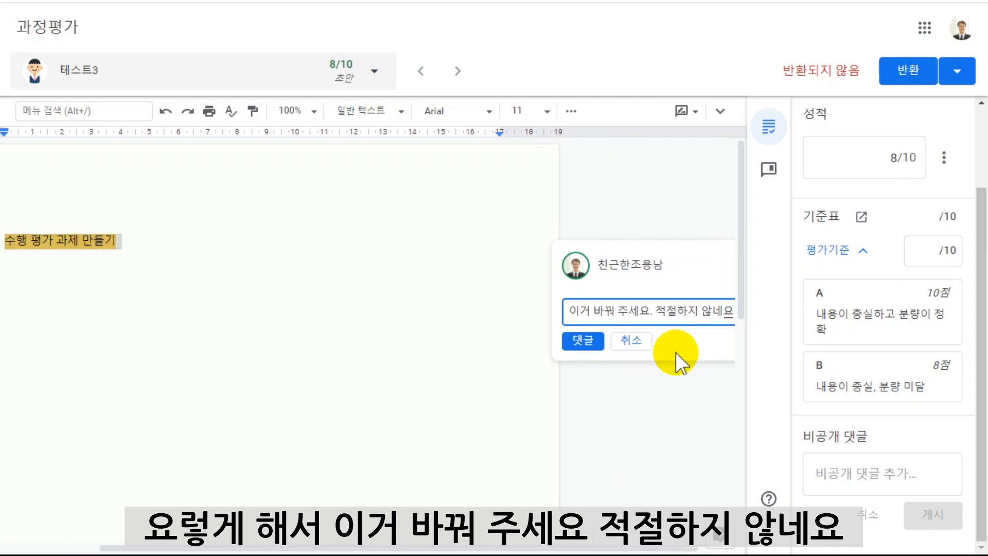
pyautogui.press('BackSpace')
pyautogui.press('BackSpace')
pyautogui.press('BackSpace')
pyautogui.press('BackSpace')
pyautogui.press('BackSpace')
pyautogui.press('BackSpace')
pyautogui.press('BackSpace')
pyautogui.press('BackSpace')
pyautogui.press('BackSpace')
pyautogui.press('BackSpace')
pyautogui.press('BackSpace')
pyautogui.press('BackSpace')
pyautogui.press('BackSpace')
pyautogui.press('BackSpace')
pyautogui.press('BackSpace')
# Post "이 주제 참 좋아요" as the comment on the selected line.
pyautogui.write('이')
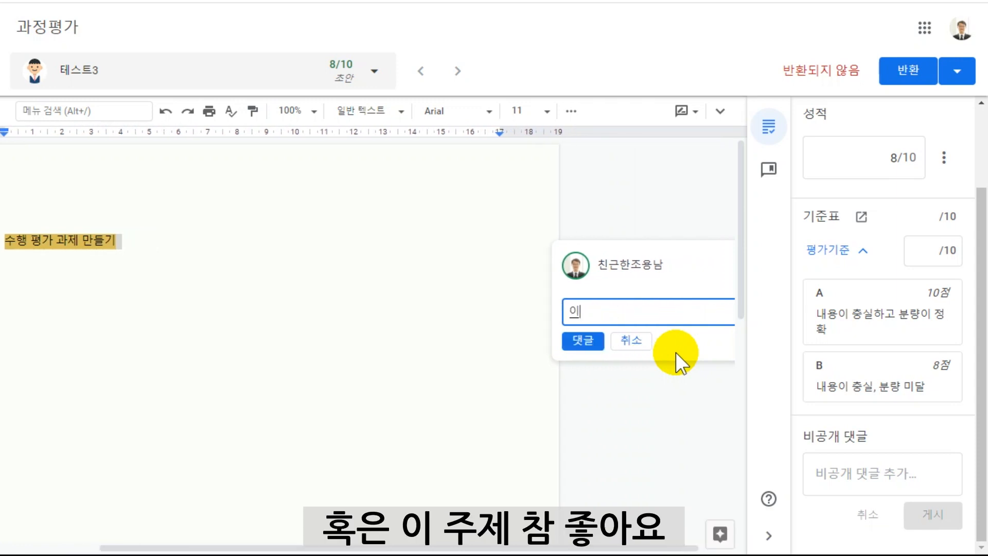
pyautogui.write(' 주제 참 좋아요')
pyautogui.click(584, 341)
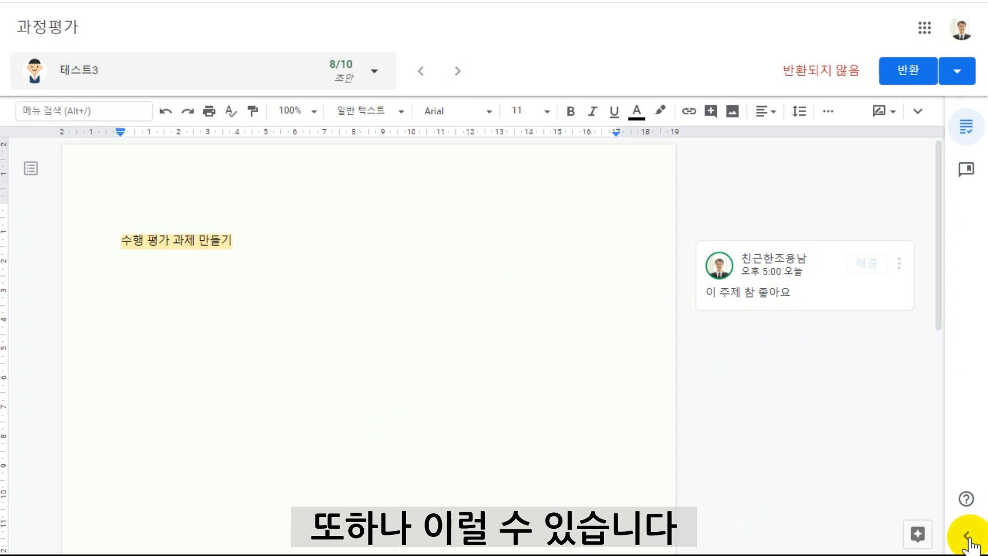
# Post the private comment "이번엔 좋은 주제를 잡았구나. 같이 해보자" to 테스트3.
pyautogui.click(968, 538)
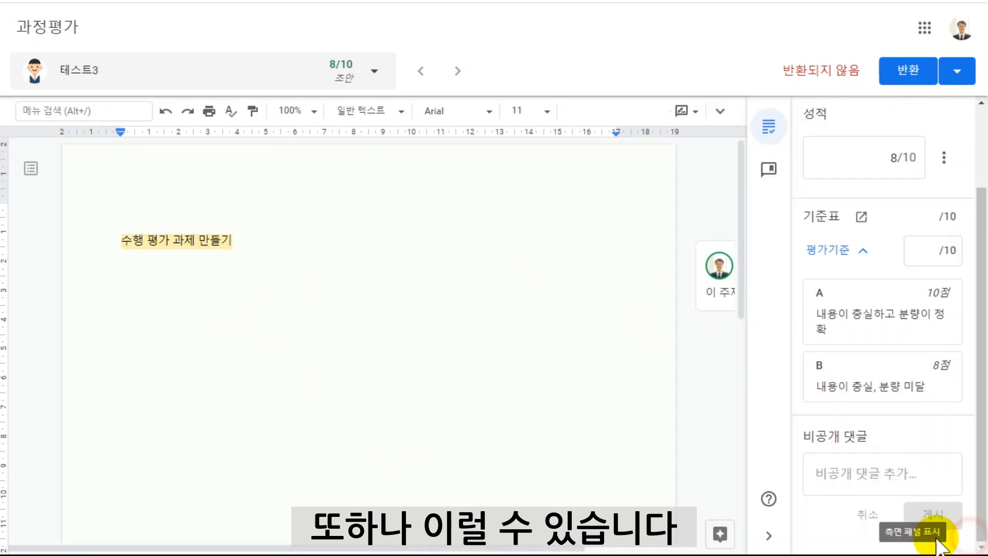
pyautogui.click(862, 472)
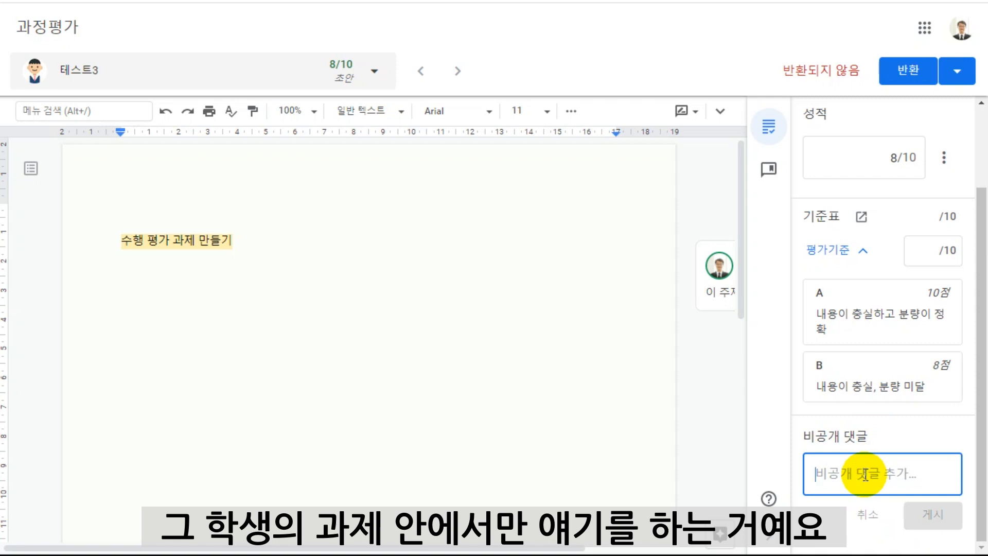
pyautogui.write('이번엔 좋은')
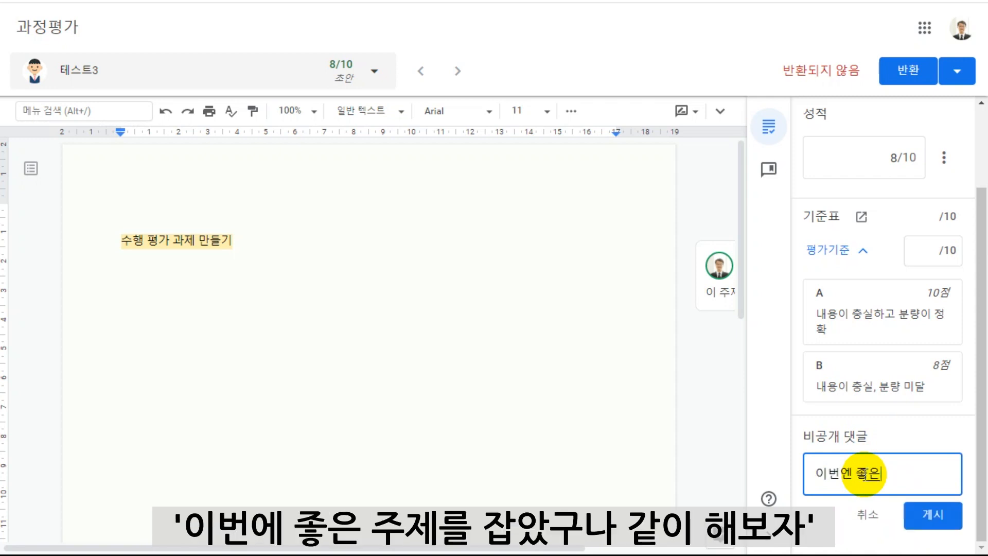
pyautogui.write(' 주제를 잡아')
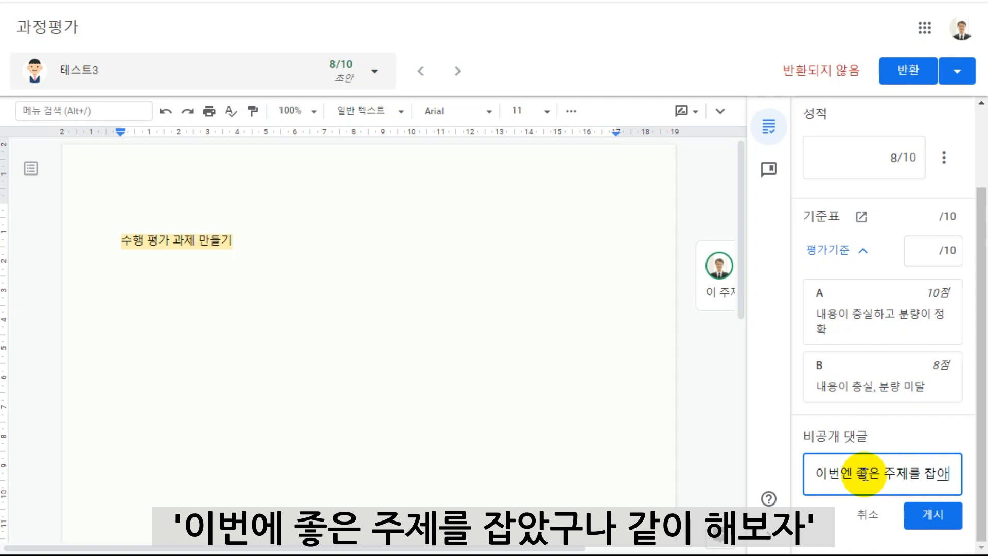
pyautogui.write('ㅆㄱ')
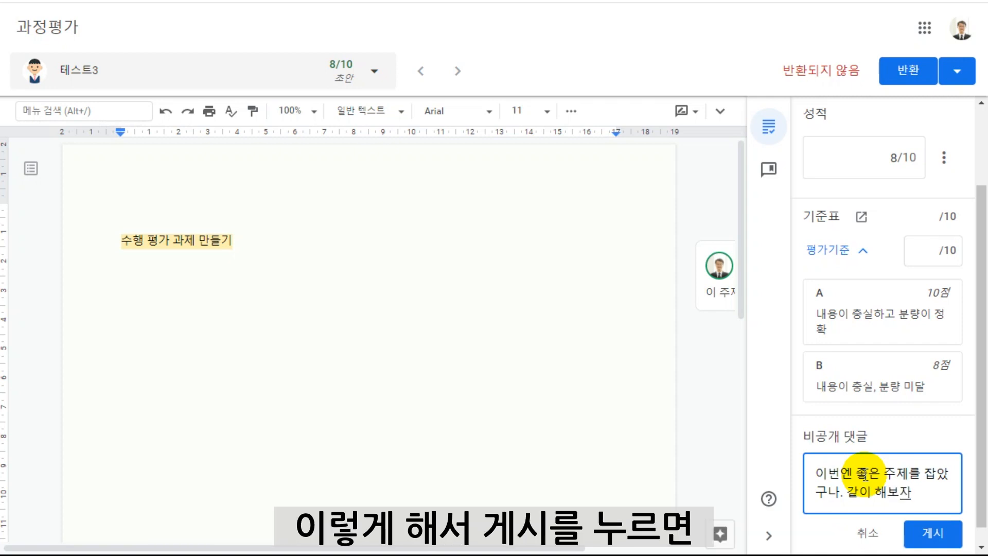
pyautogui.click(929, 536)
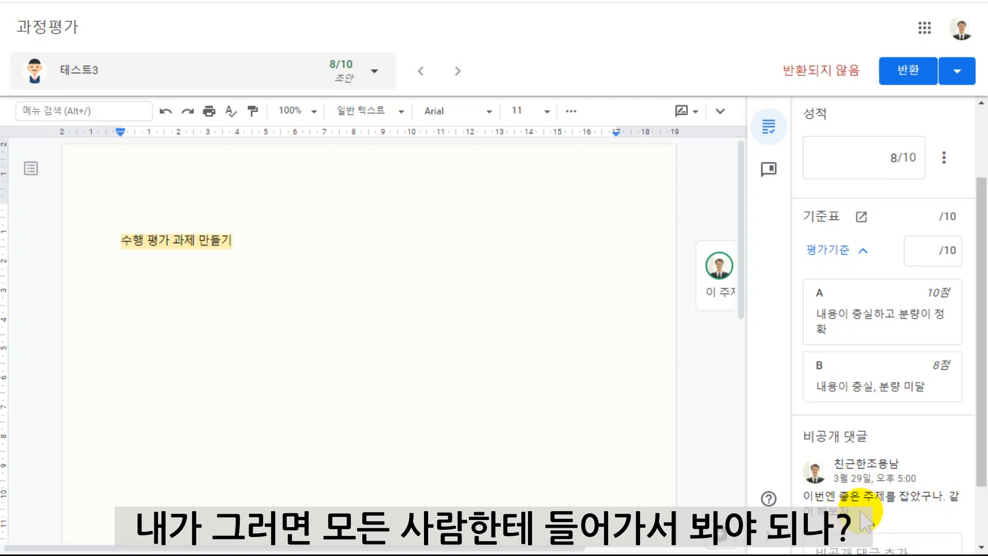
# Return to the student work overview of 과정평가 and open 테스트3's entry to review the grade, rubric and private comment.
pyautogui.click(237, 1)
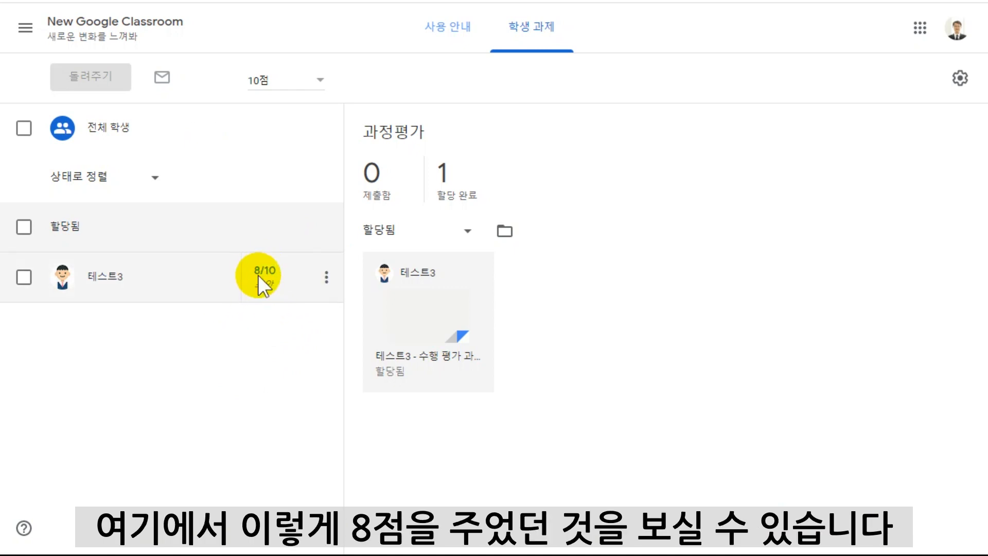
pyautogui.click(177, 278)
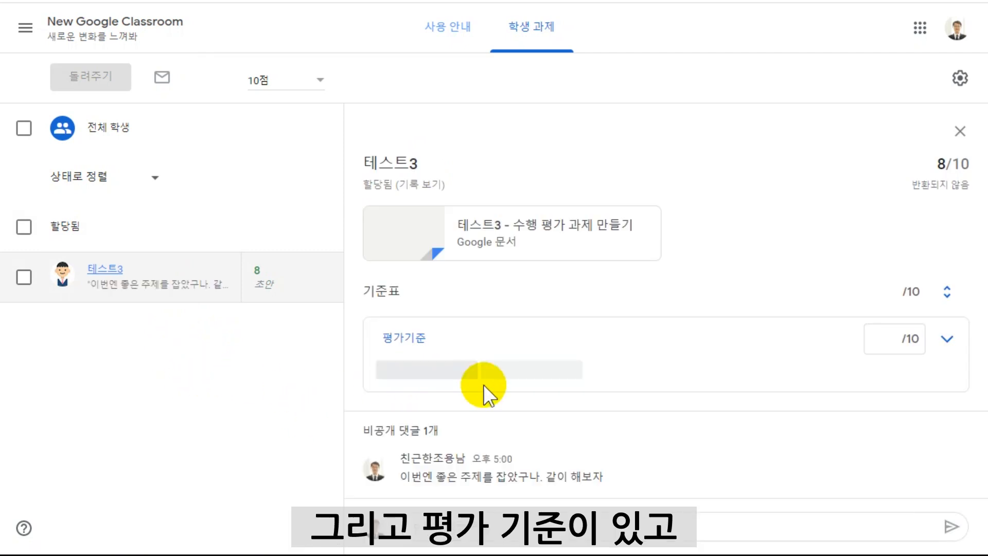
pyautogui.click(172, 279)
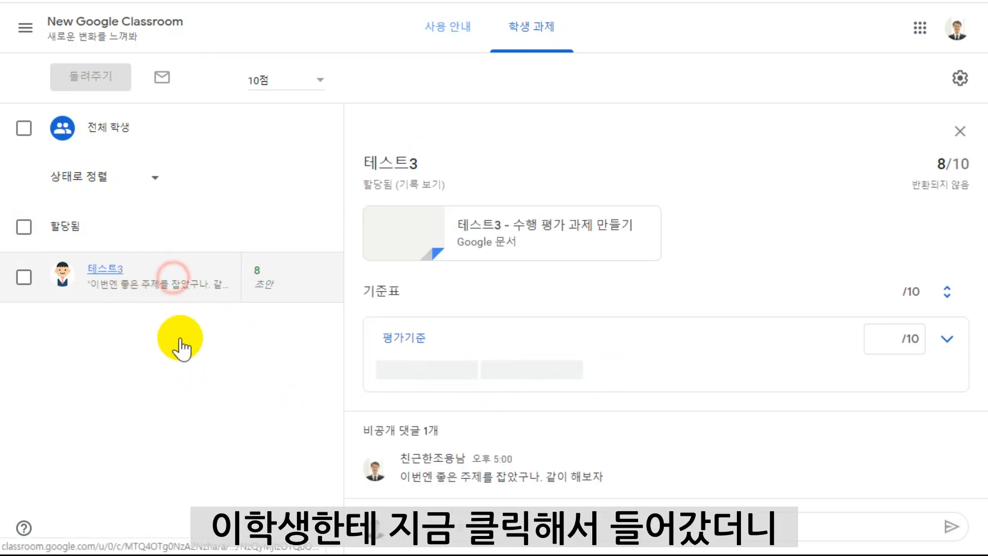